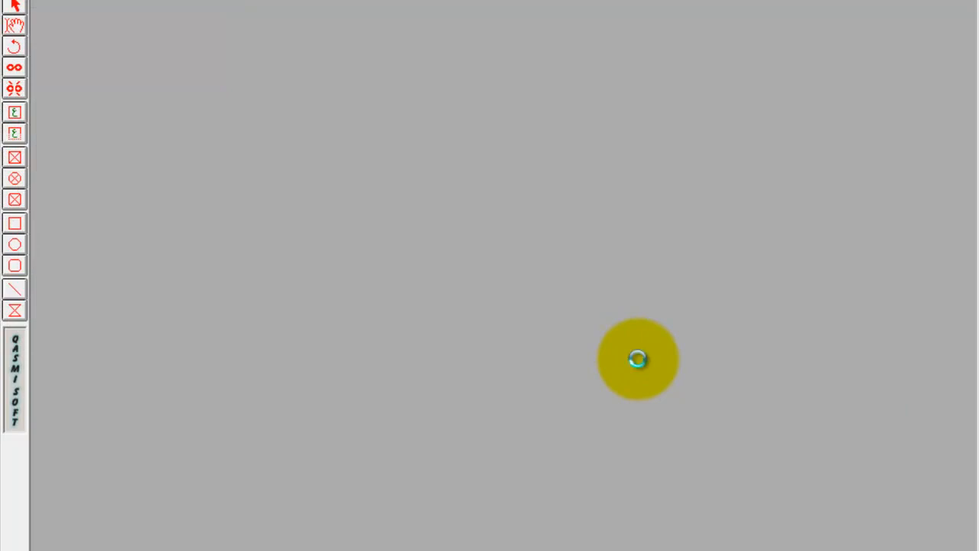
Step: Create a new document with the default settings and write the Urdu name on two separate lines
key("ctrl+n")
key("Return")
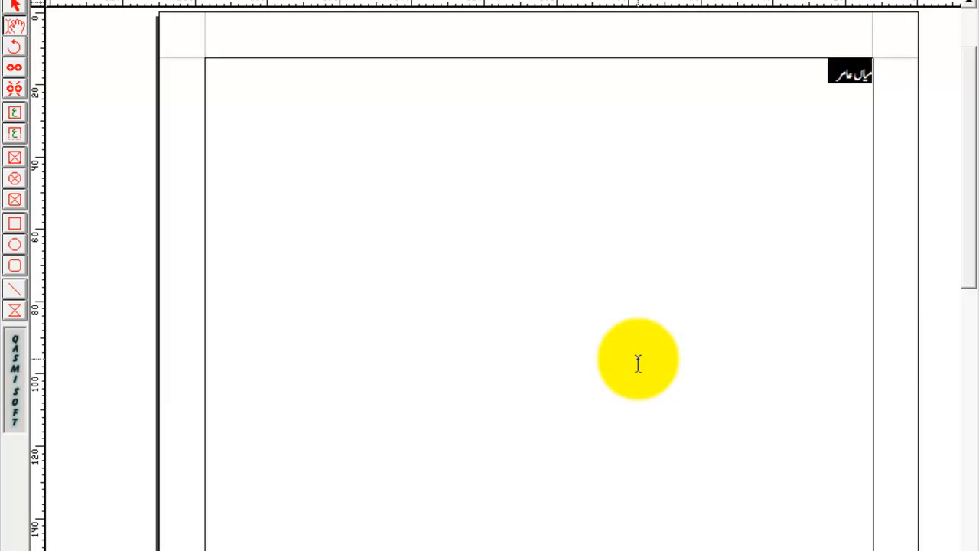
key("F6")
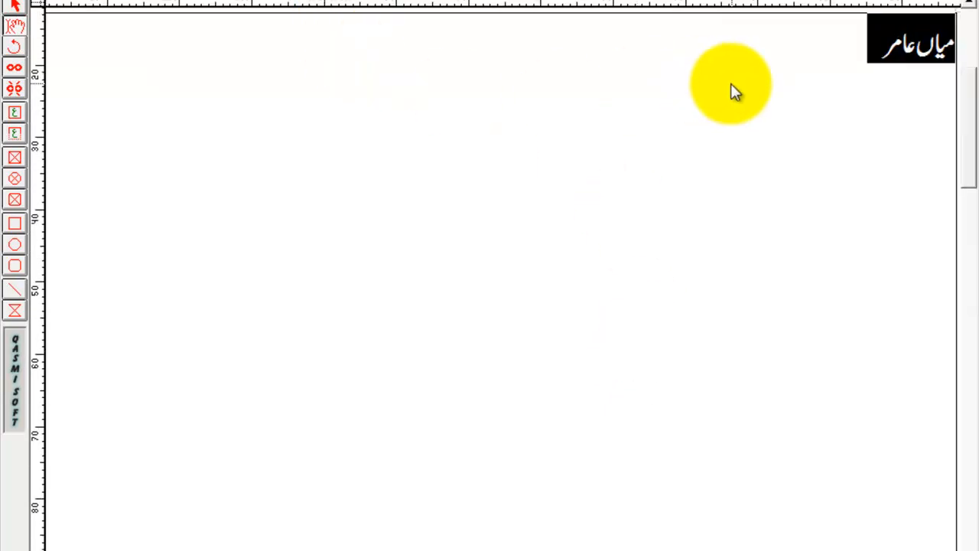
left_click(733, 70)
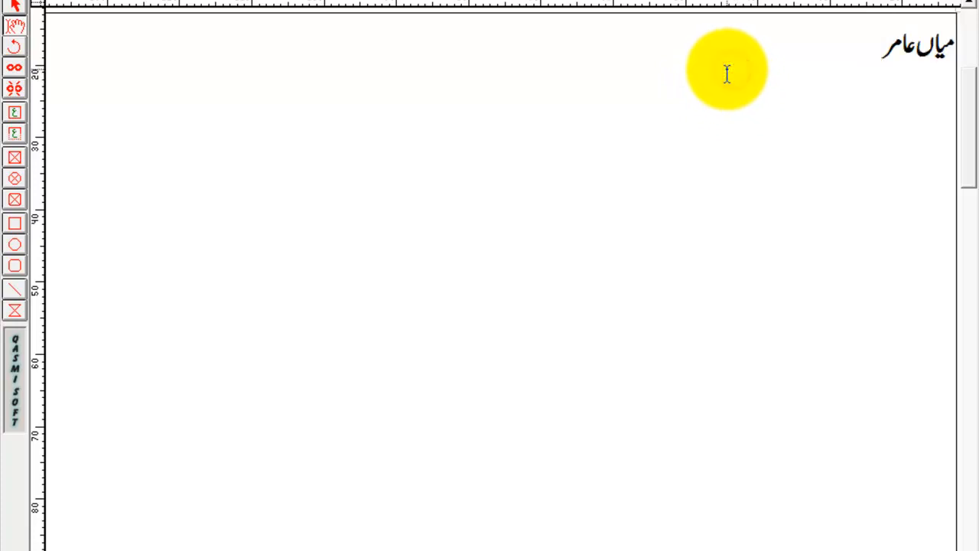
Step: Set the font of the second line of the name to Bombay Black
left_click_drag(826, 99, 962, 92)
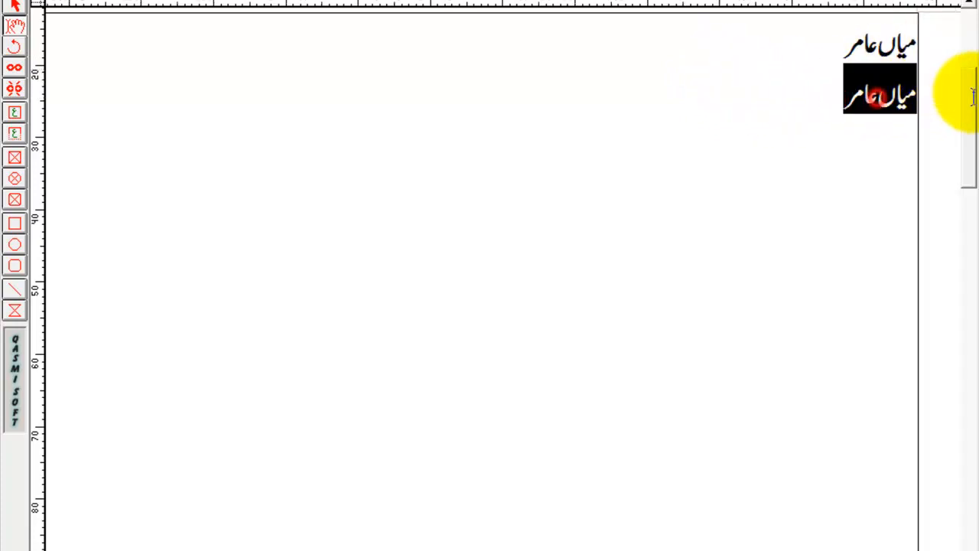
left_click(233, 4)
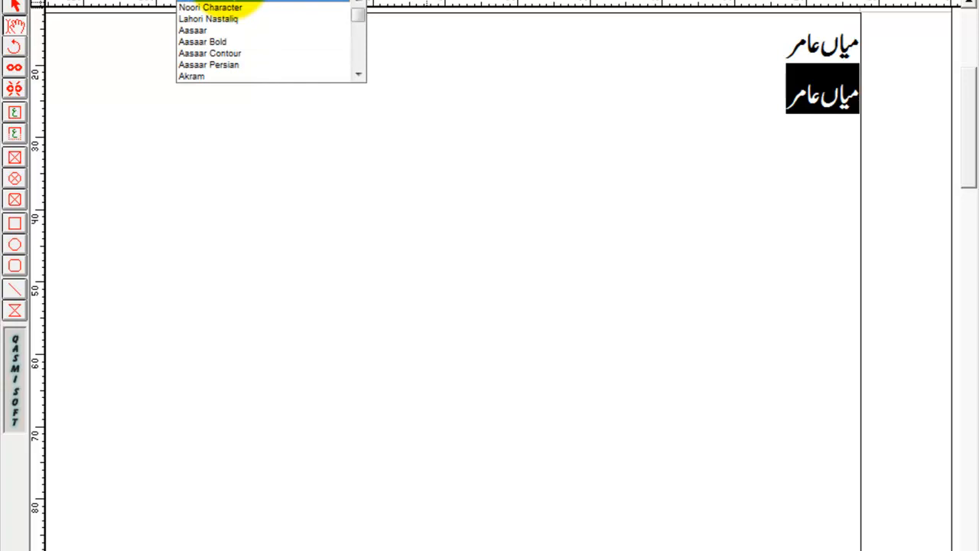
left_click(228, 7)
left_click(229, 5)
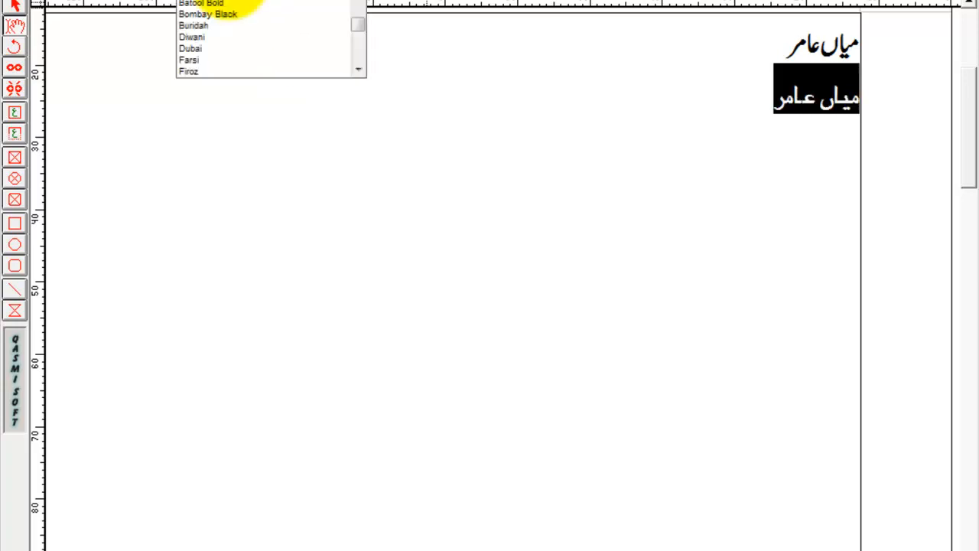
left_click(228, 18)
Step: Copy the whole text frame containing both lines of the name
left_click(616, 167)
left_click(14, 7)
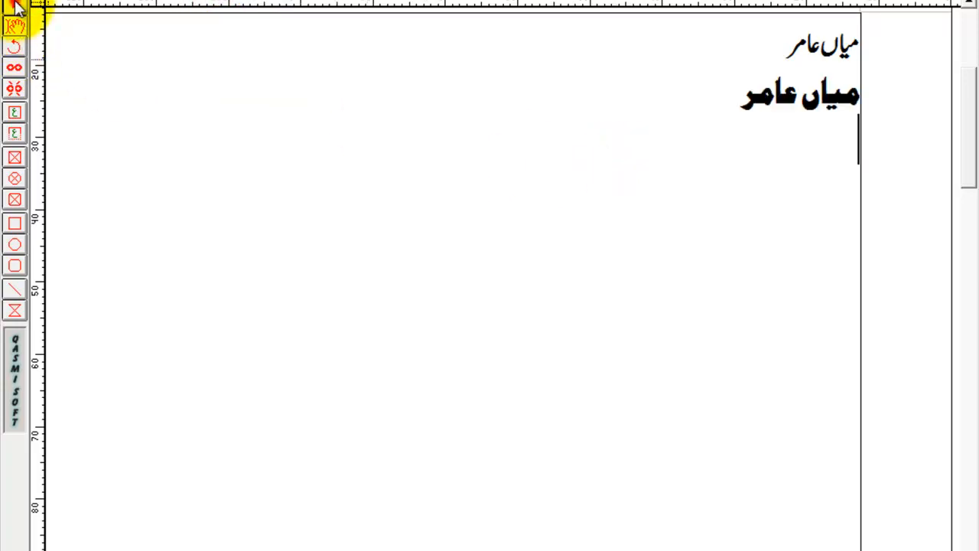
right_click(542, 138)
left_click(596, 220)
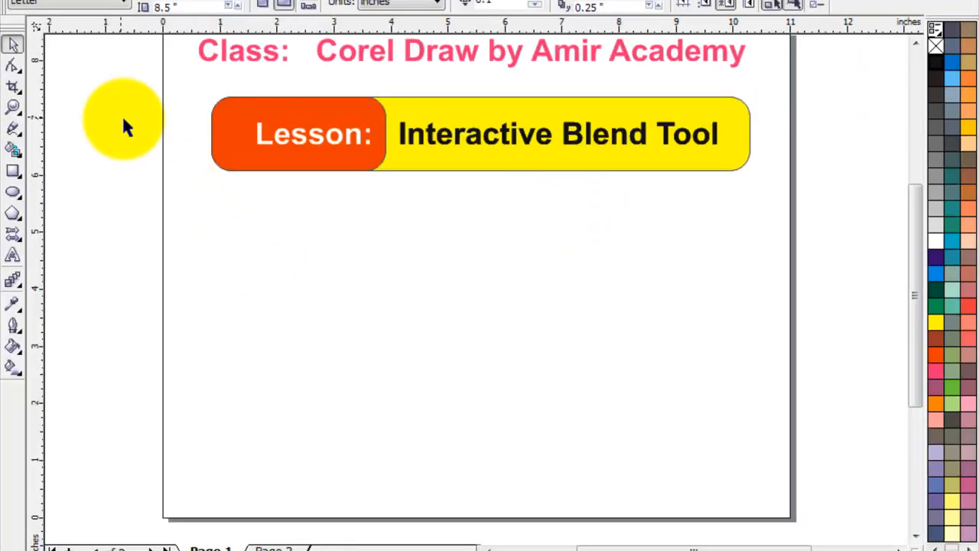
Step: Switch to CorelDRAW, paste the copied lettering onto the lesson page, and scale it down to fit beneath the yellow banner
right_click(122, 114)
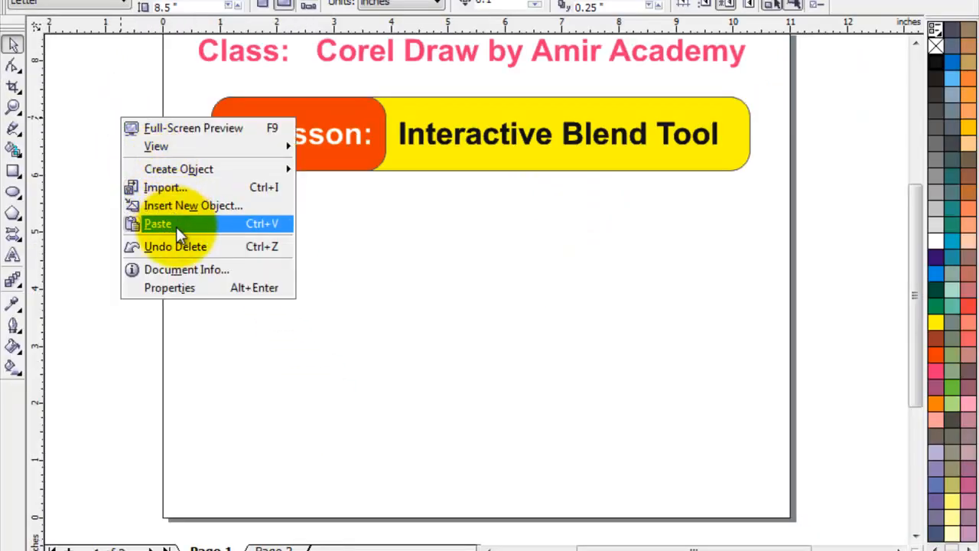
left_click(176, 225)
key("F4")
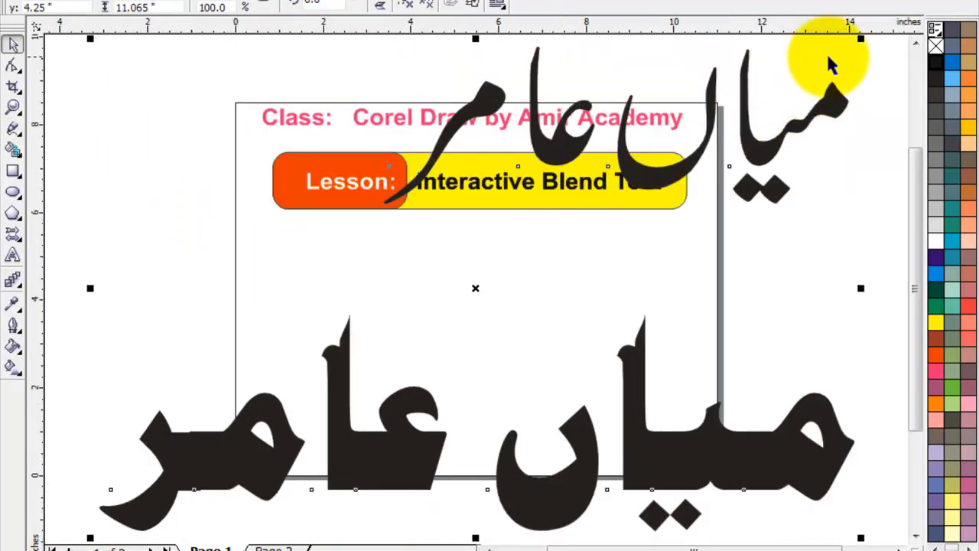
left_click_drag(862, 39, 746, 225)
Step: Ungroup the pasted lettering into separate letters
key("z")
left_click(255, 202)
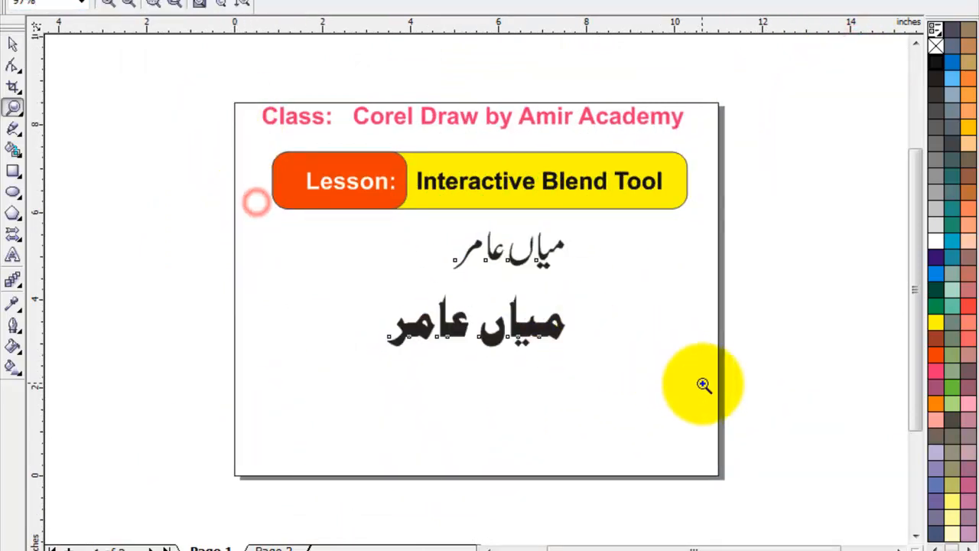
left_click_drag(313, 224, 592, 362)
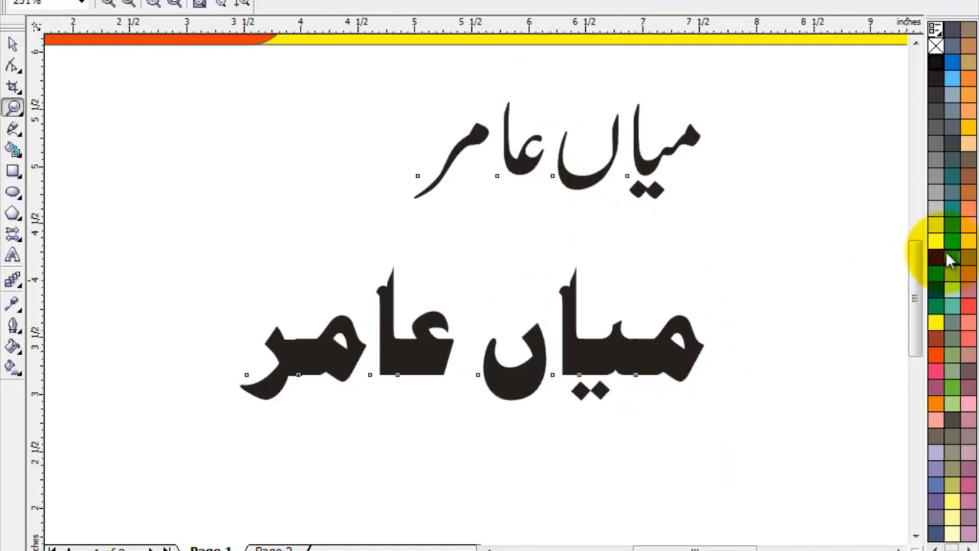
left_click_drag(916, 262, 918, 290)
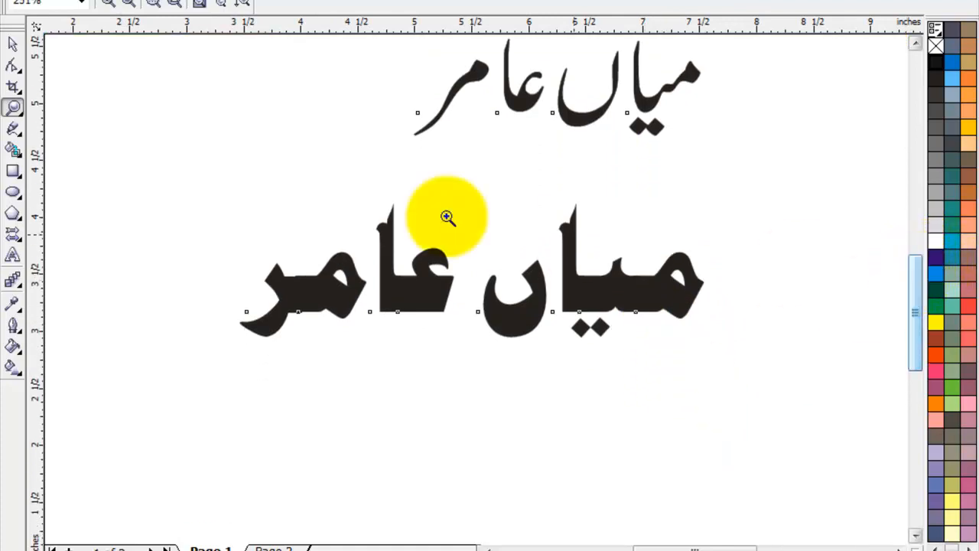
left_click(12, 44)
left_click(518, 273)
left_click(406, 6)
left_click(316, 161)
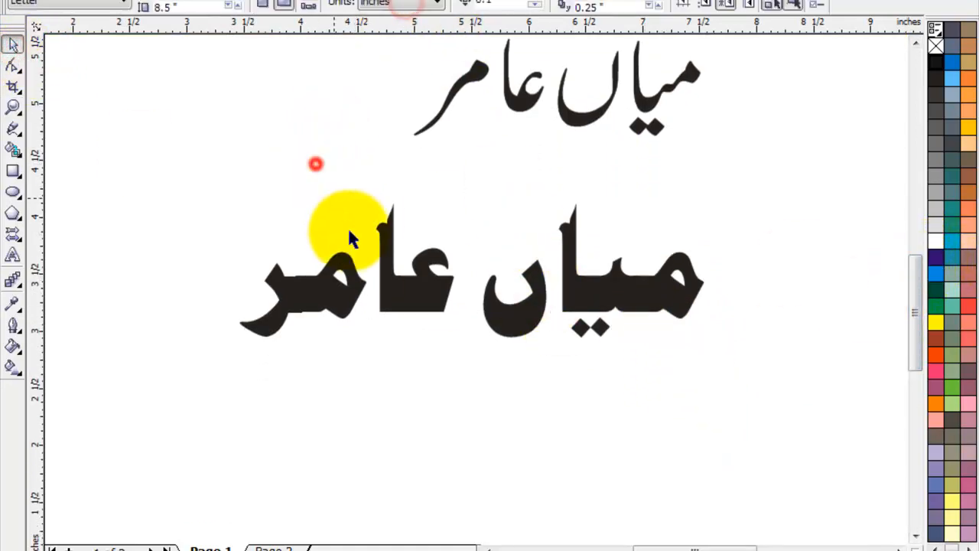
Step: Move four letters of the lower line's second word apart individually
left_click_drag(342, 306, 334, 201)
left_click_drag(291, 286, 207, 284)
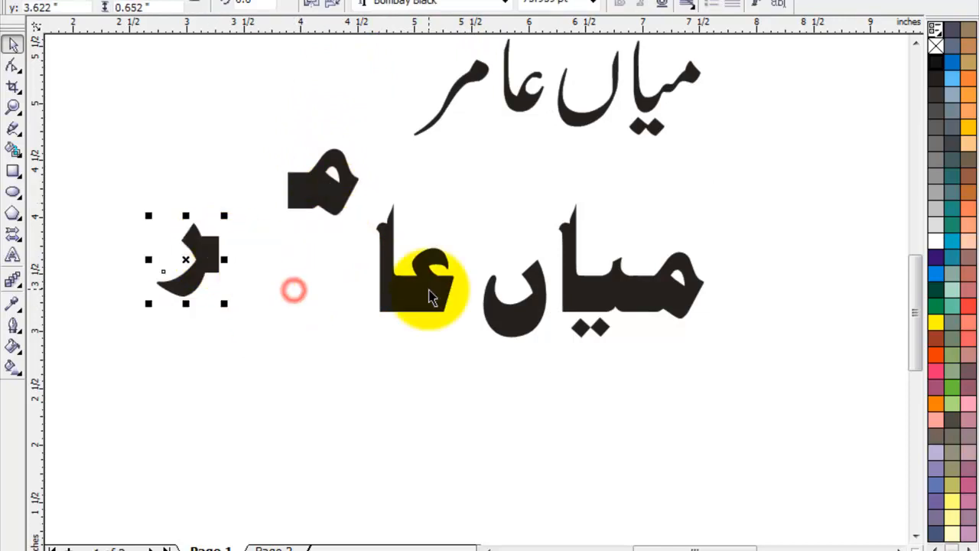
left_click_drag(428, 287, 466, 196)
left_click_drag(396, 303, 340, 320)
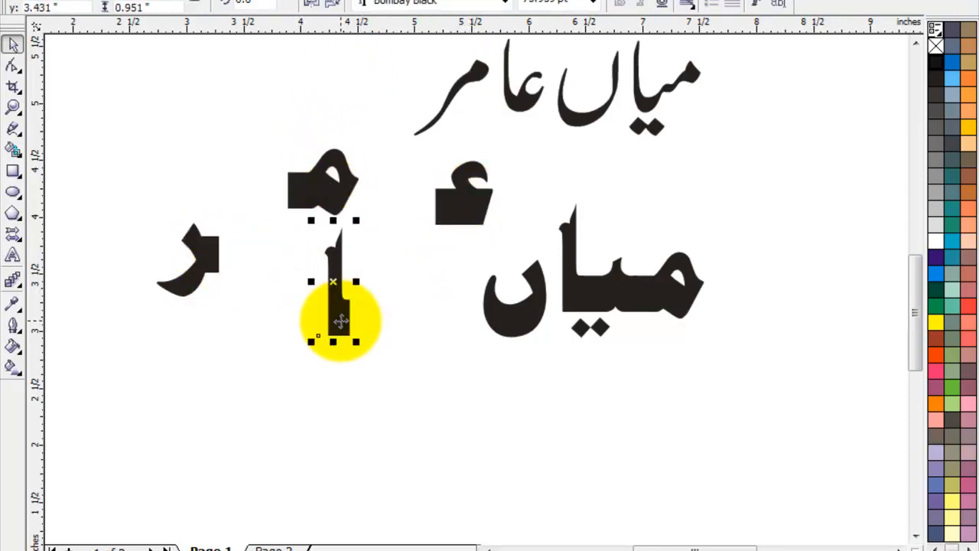
Step: Undo the four letter moves and deselect everything
key("ctrl+z")
key("ctrl+z")
key("ctrl+z")
key("ctrl+z")
left_click(387, 388)
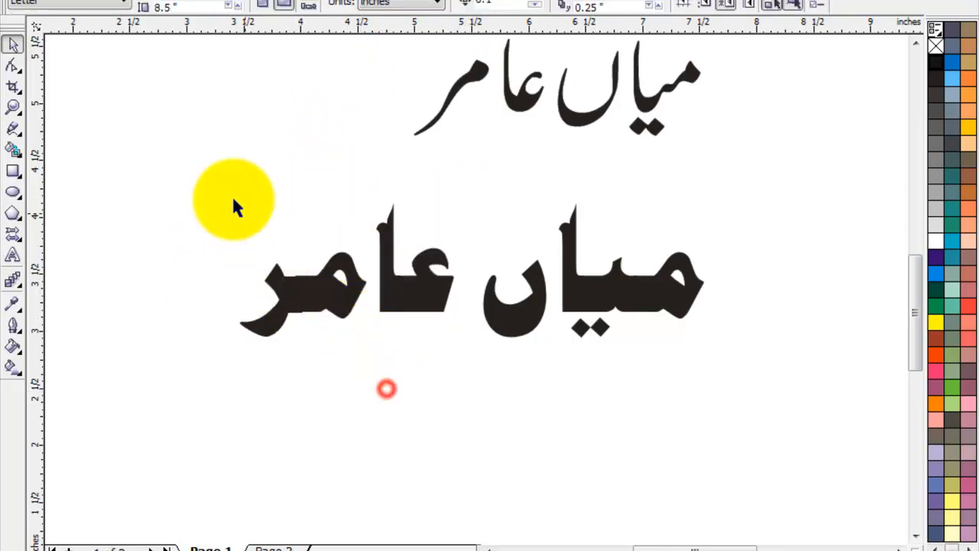
Step: Convert all letters of the lower name to curves and weld them into a single shape
left_click_drag(186, 146, 759, 403)
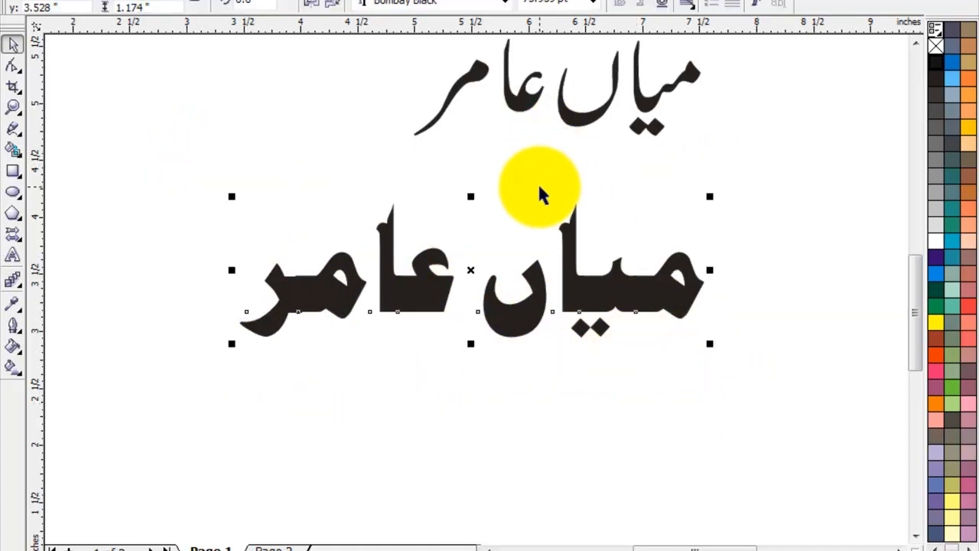
key("ctrl+q")
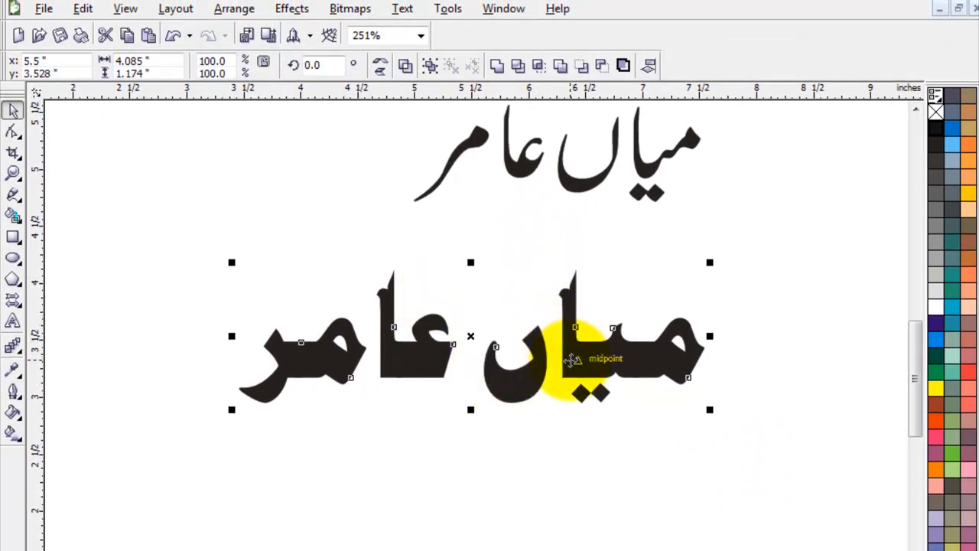
left_click(497, 67)
left_click(787, 309)
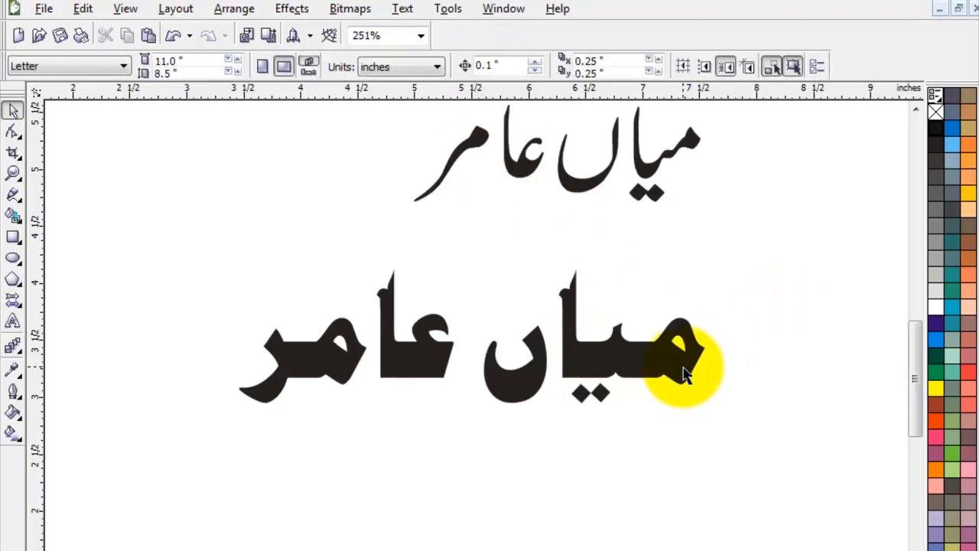
Step: Move the welded name up to a vertical position of about 3.9 inches and fill it with dark purple
left_click_drag(685, 375, 655, 351)
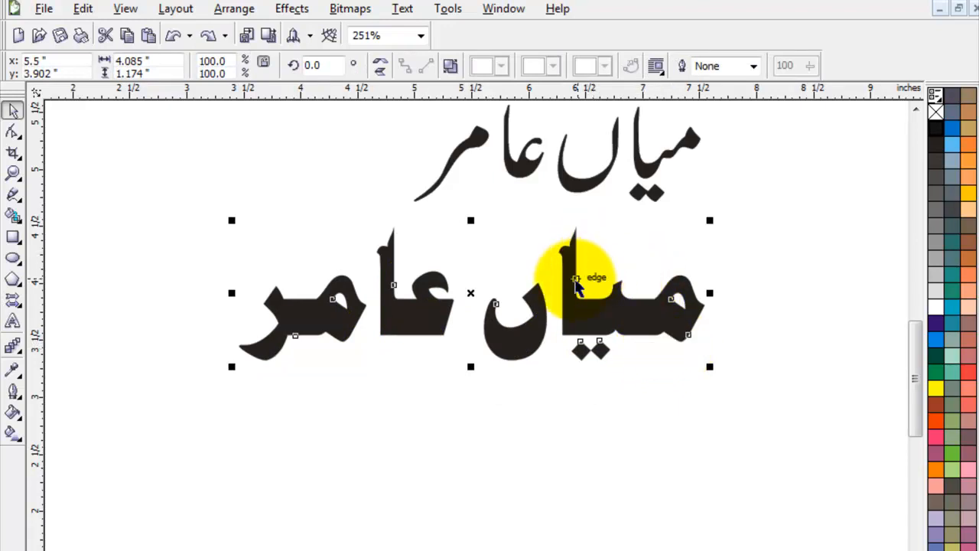
left_click(750, 306)
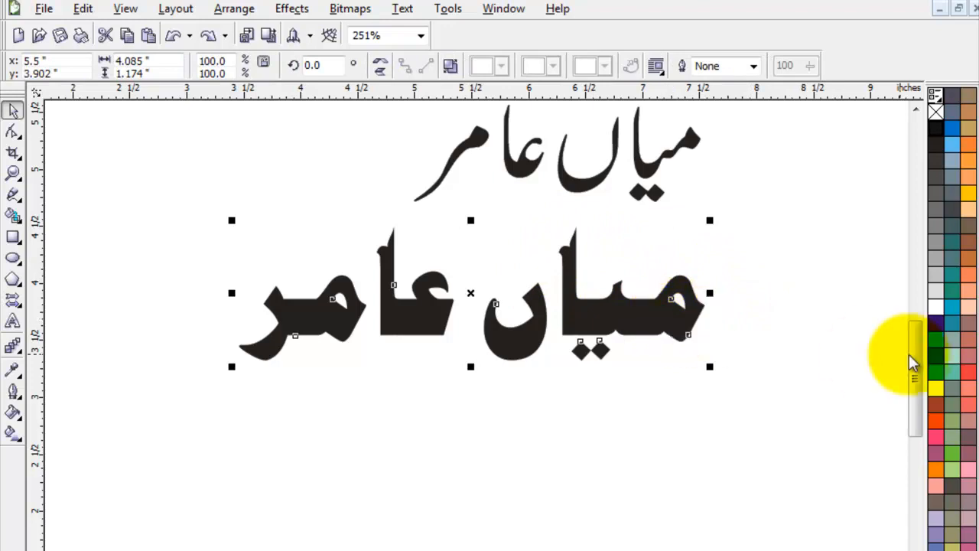
left_click(936, 324)
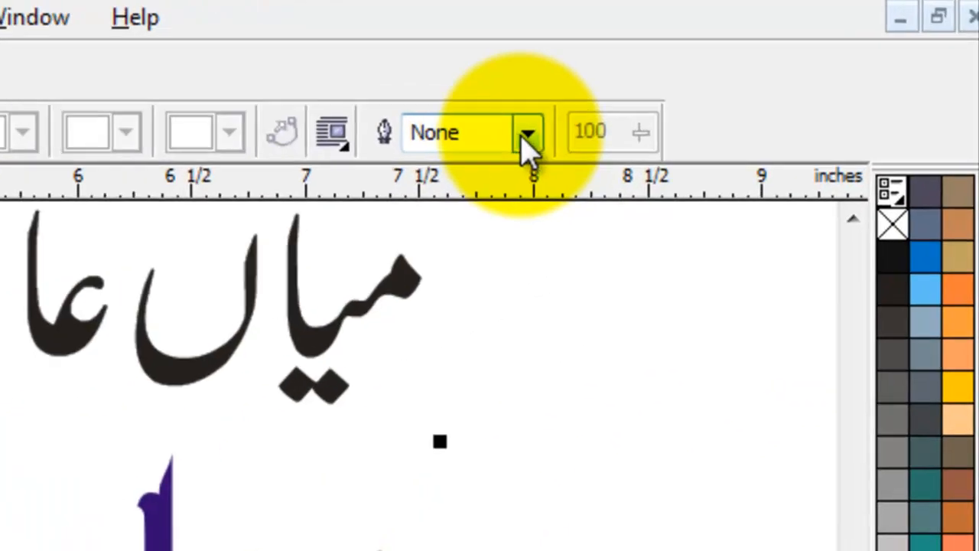
Step: Give the welded name an 8.0 pt outline with rounded corners and line caps, placed behind the fill and scaling with the image
left_click(754, 66)
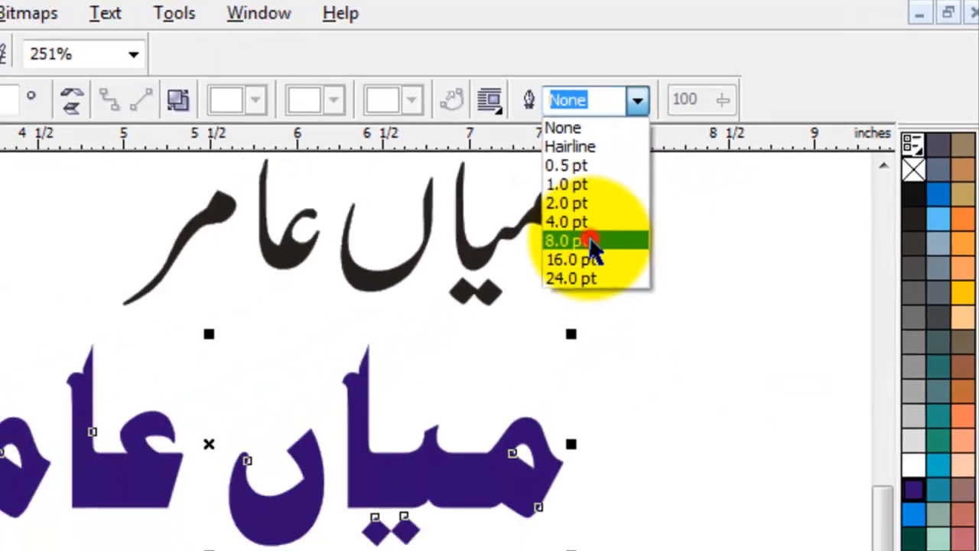
left_click(270, 414)
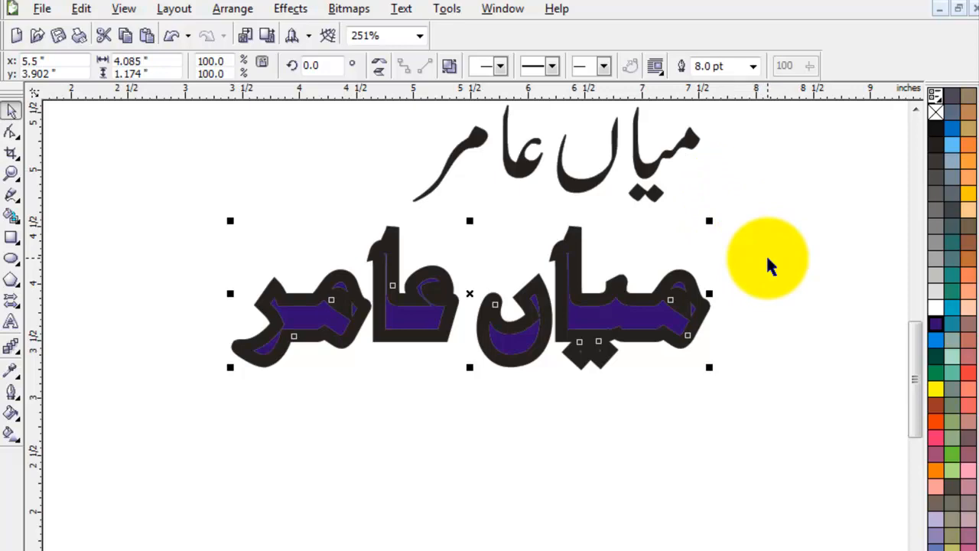
key("F12")
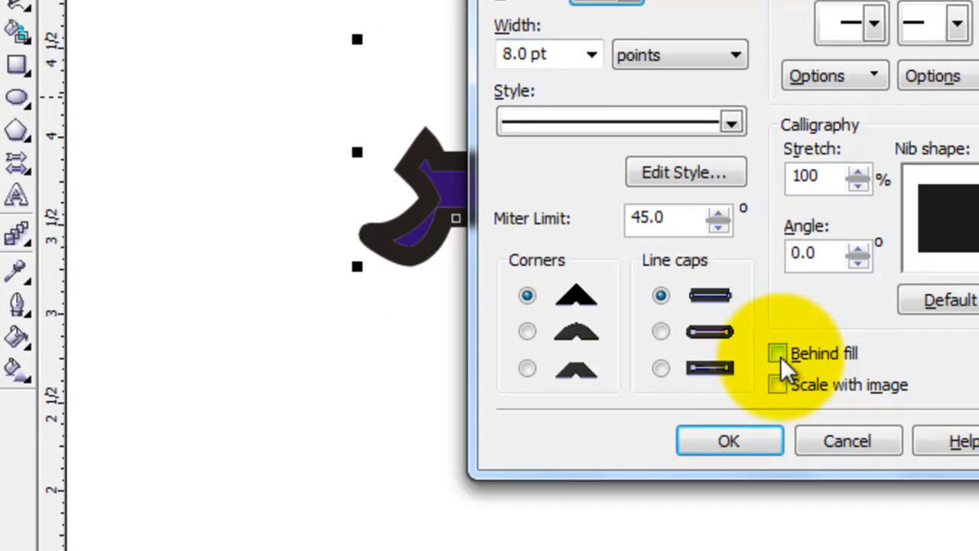
left_click(780, 357)
left_click(777, 385)
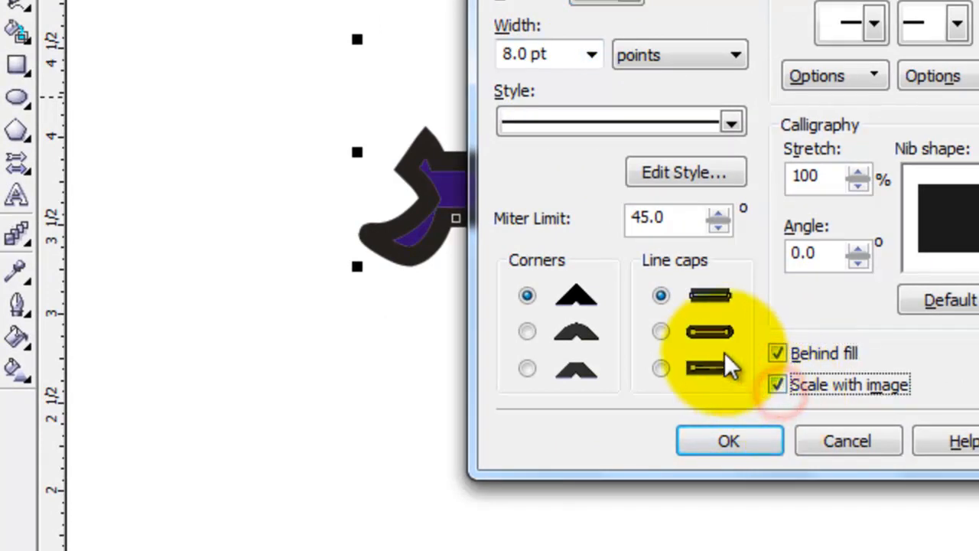
left_click(661, 331)
left_click(528, 330)
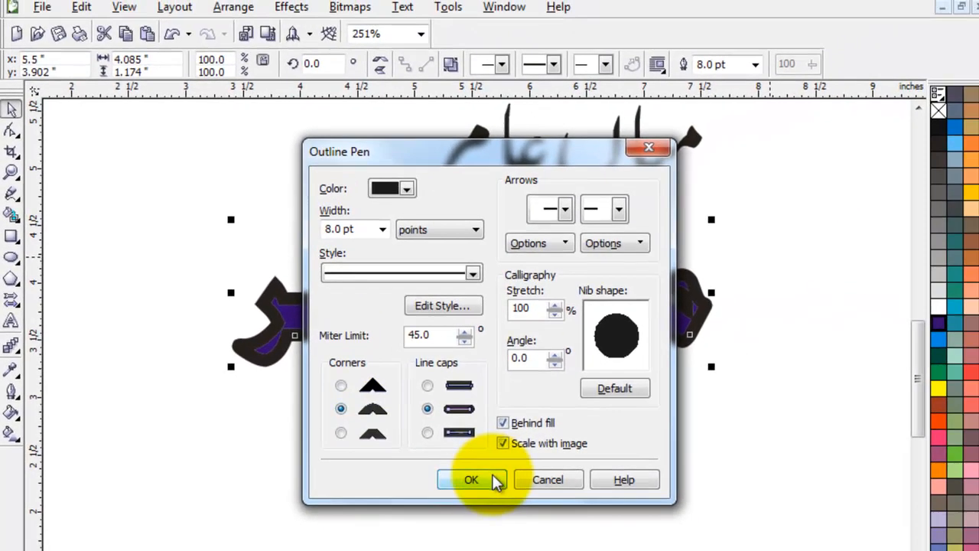
left_click(472, 480)
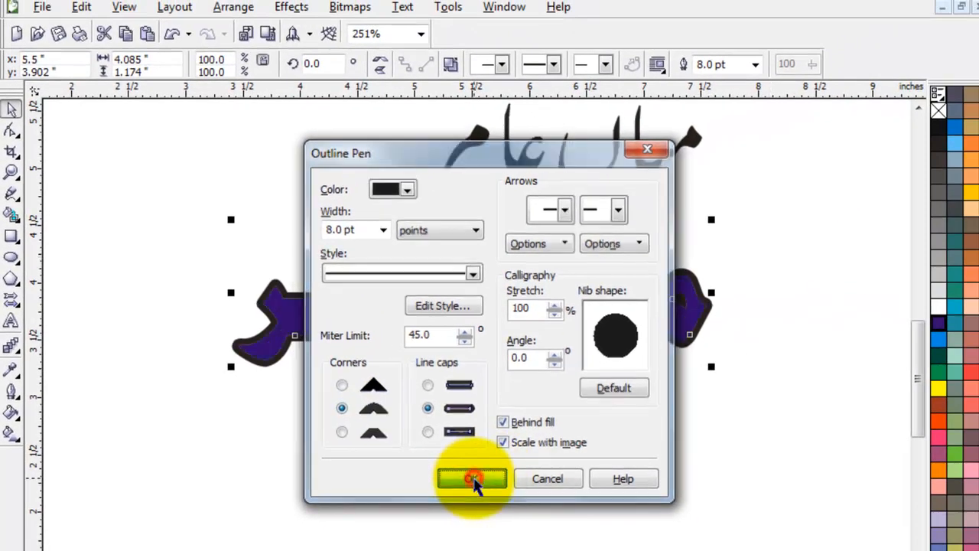
left_click(490, 466)
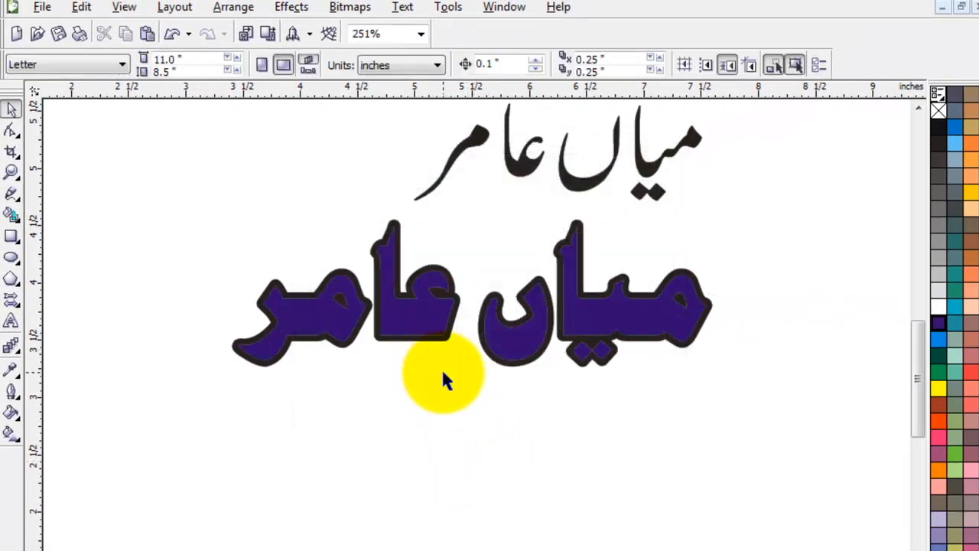
Step: Change the outline colour of the purple welded name to white
left_click(635, 321)
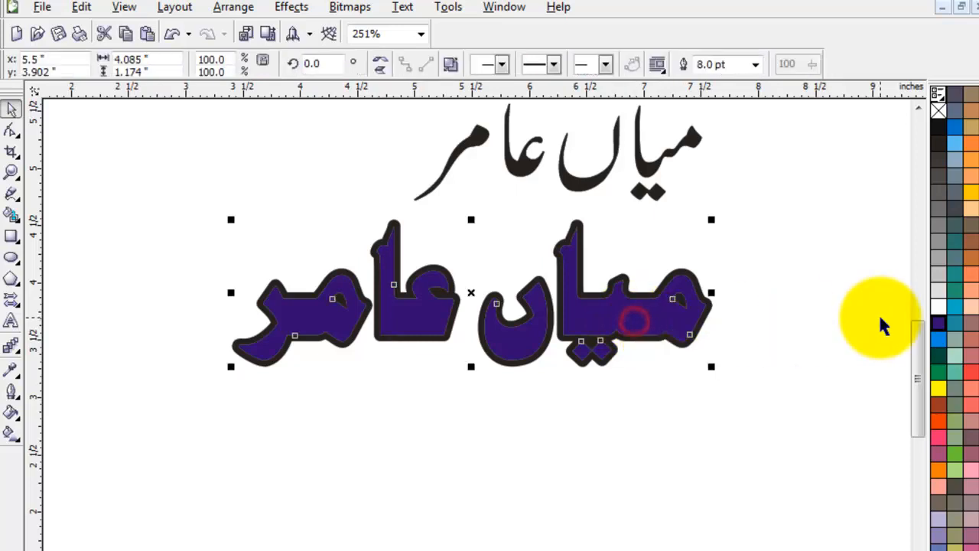
right_click(939, 310)
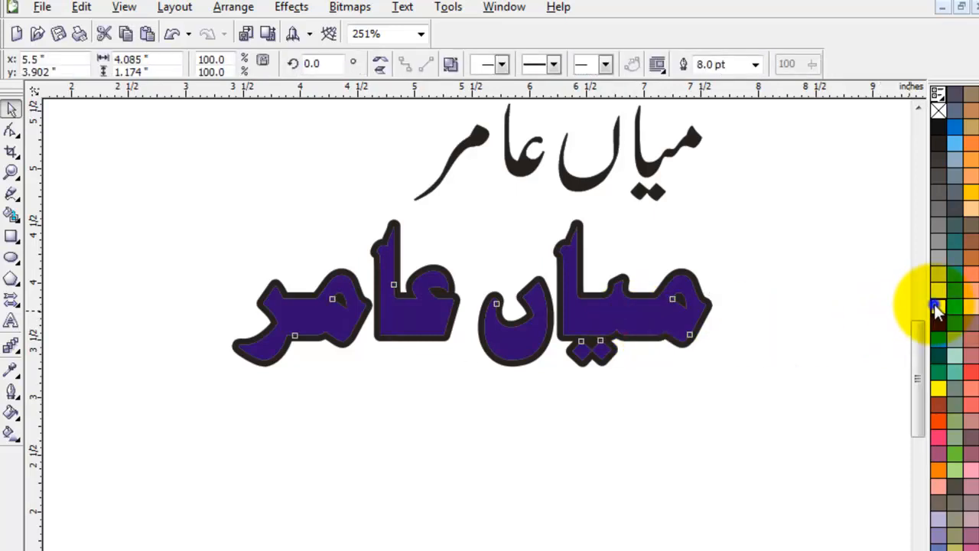
left_click(671, 444)
left_click(641, 328)
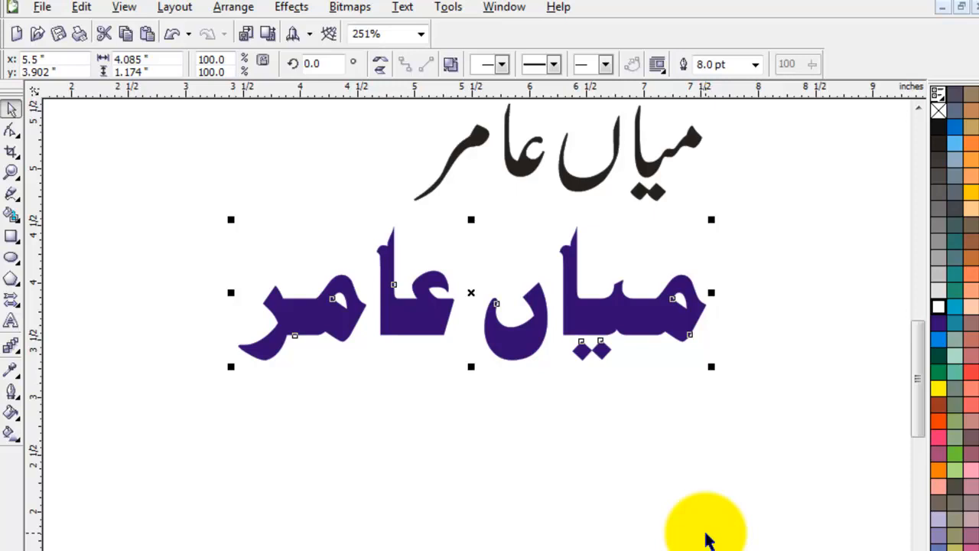
left_click(627, 518)
Step: Copy the purple welded name with its white outline
left_click(590, 316)
right_click(598, 326)
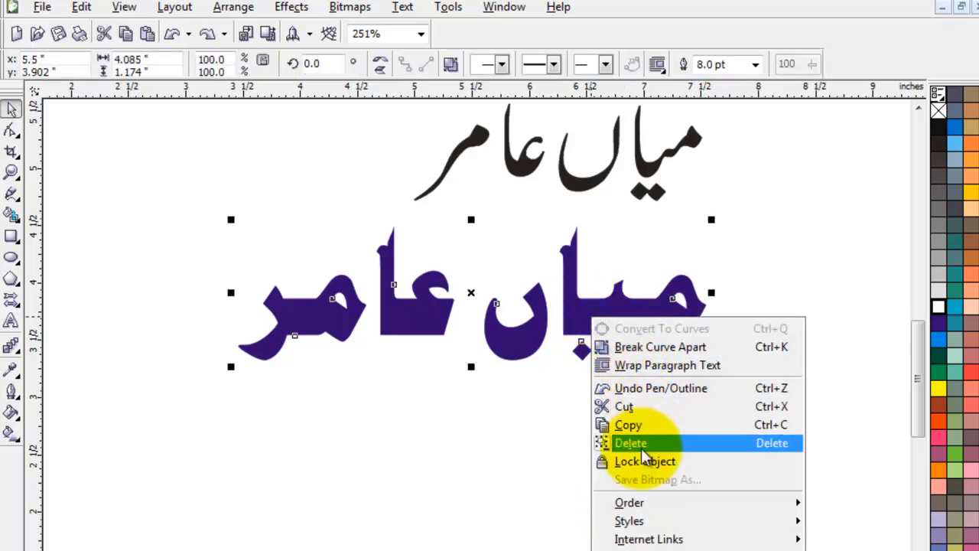
left_click(641, 425)
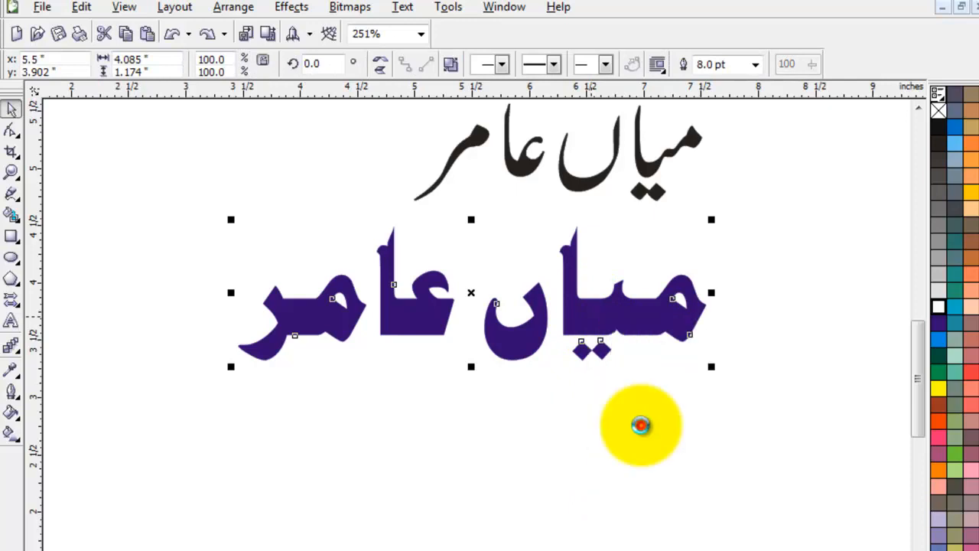
Step: Paste the copied purple name directly over the original, keeping both copies at the same position
right_click(577, 394)
left_click(615, 501)
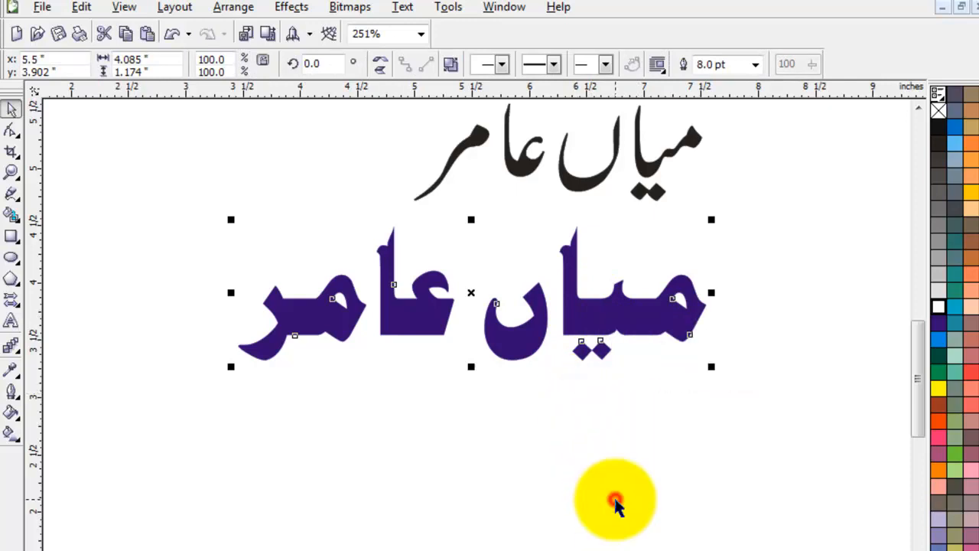
left_click_drag(588, 310, 598, 411)
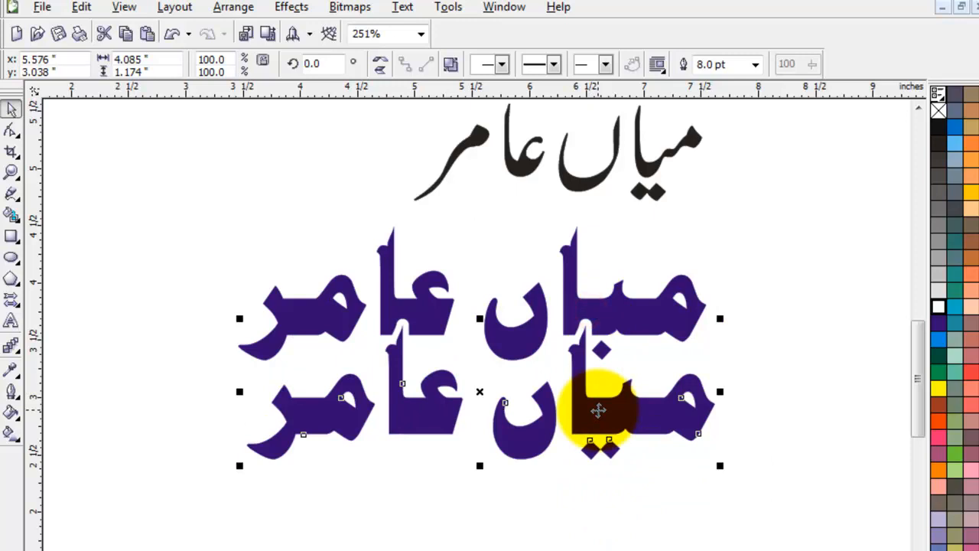
key("ctrl+z")
left_click(594, 446)
left_click(596, 329)
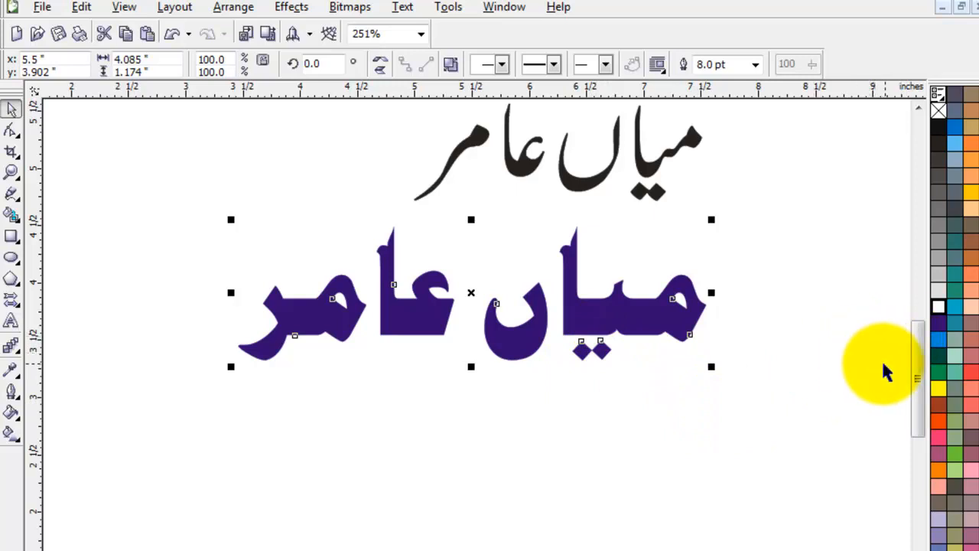
Step: Colour the rear copy of the name magenta and offset it right and down to x 5.8", y 3.602"
scroll(957, 161, "down", 3)
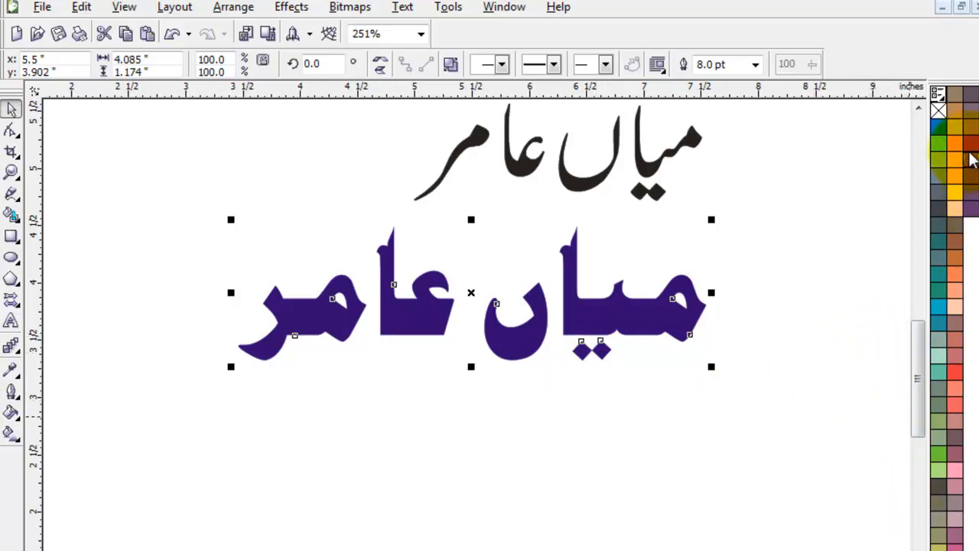
right_click(971, 145)
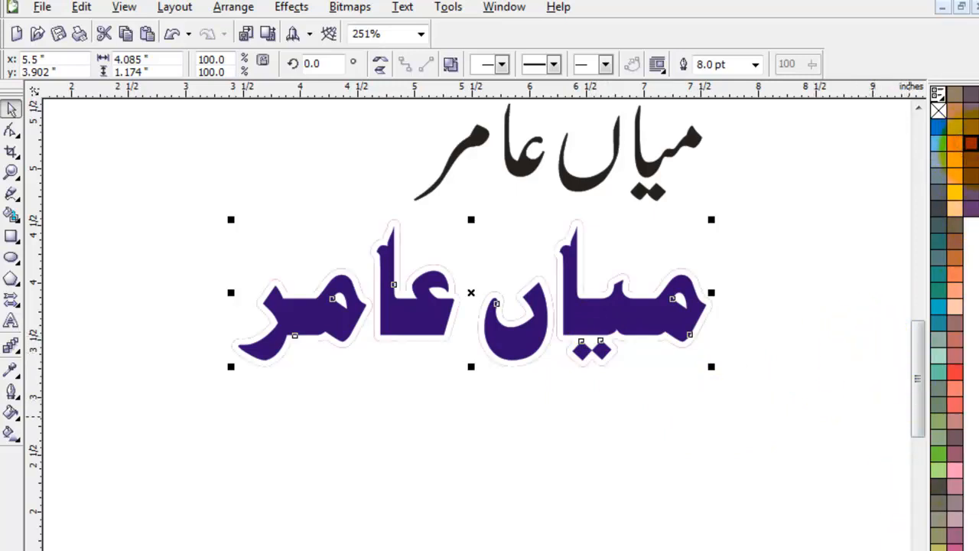
key("Right")
key("Right")
key("Down")
key("Down")
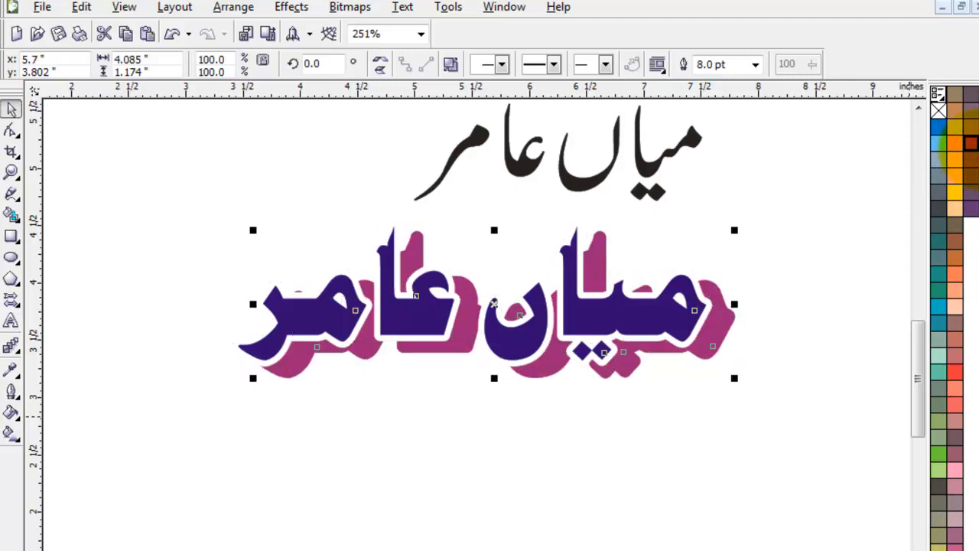
key("Right")
key("Down")
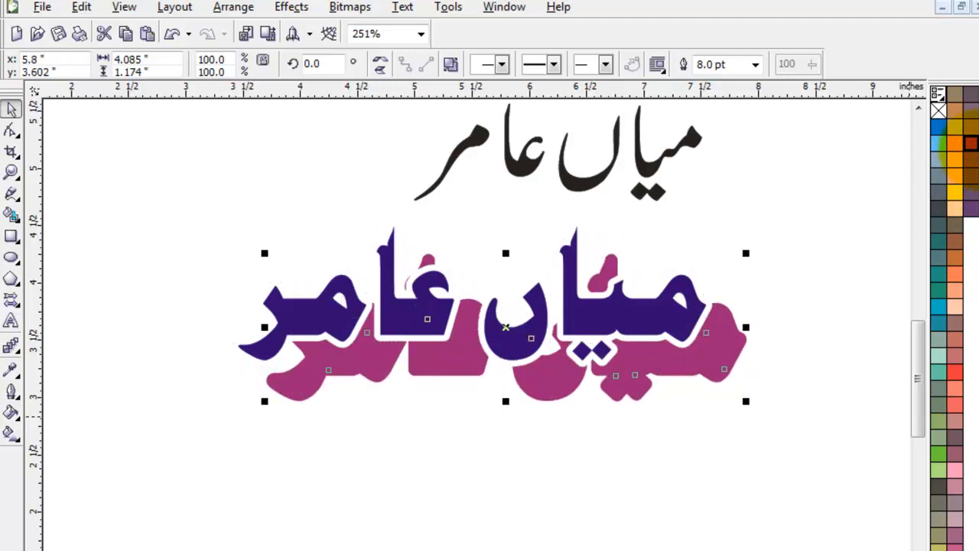
Step: Blend the magenta copy into the front purple name with the Interactive Blend Tool, using 20 steps
left_click(750, 472)
left_click_drag(919, 353, 908, 373)
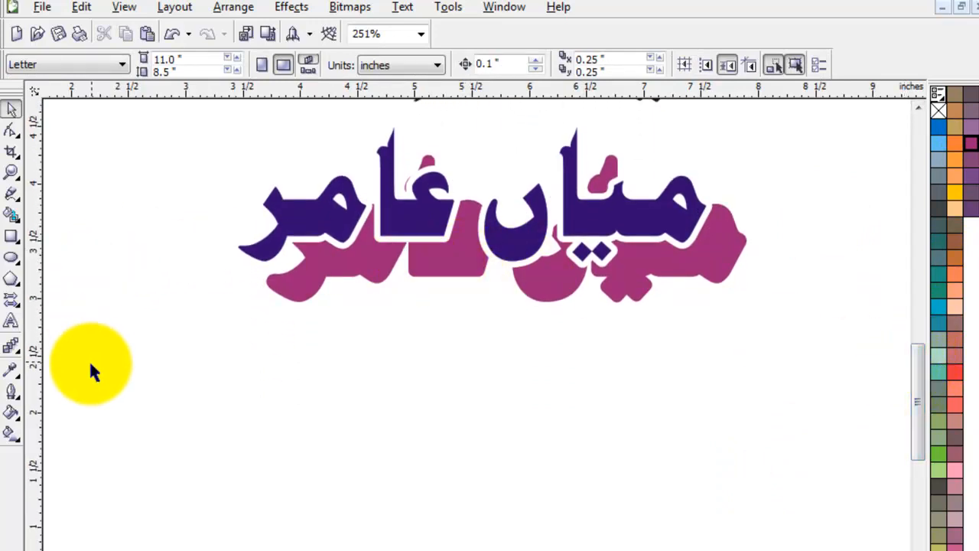
left_click_drag(442, 275, 437, 323)
key("ctrl+z")
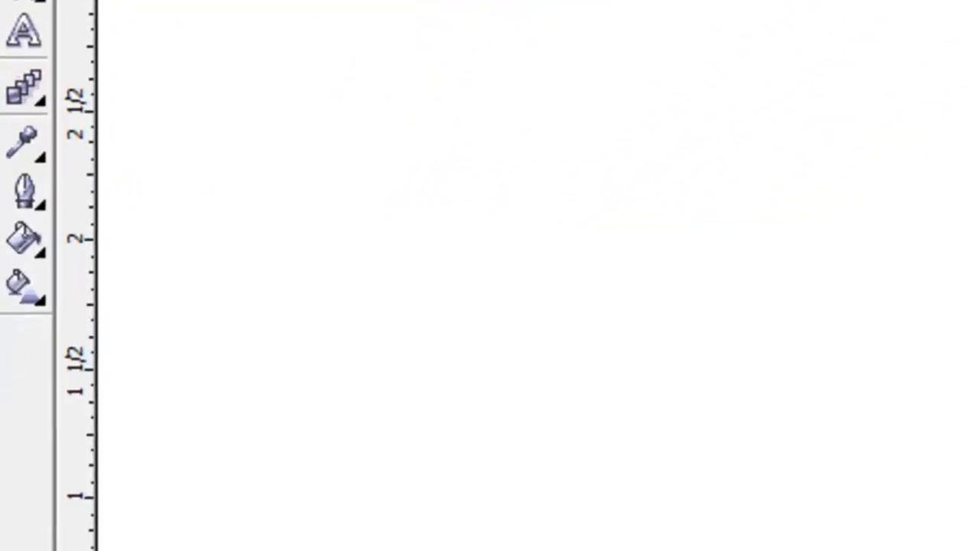
left_click(39, 99)
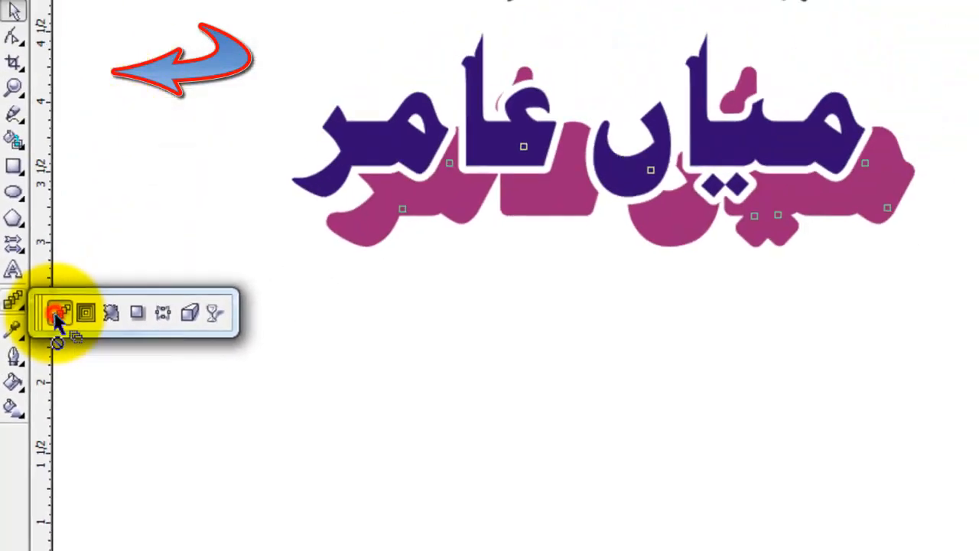
left_click(111, 114)
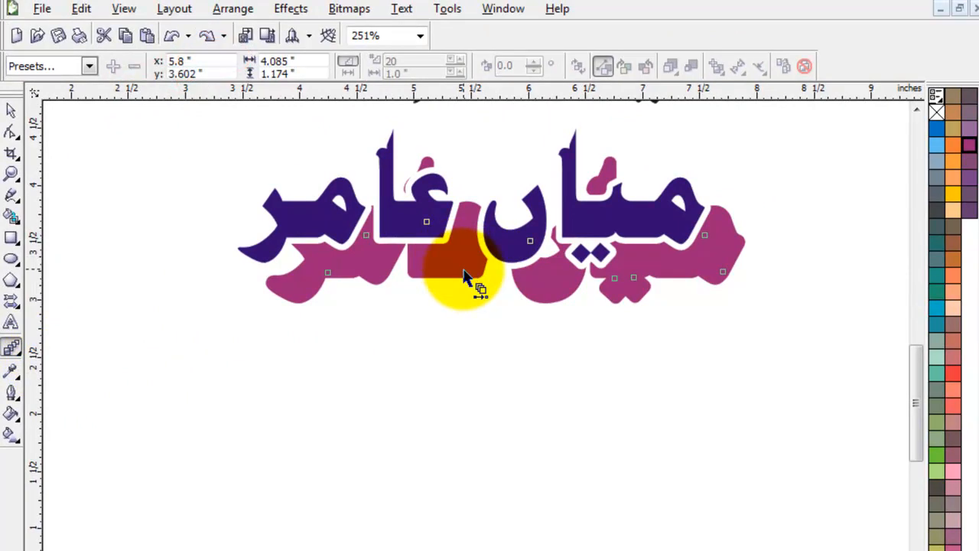
left_click_drag(468, 277, 470, 196)
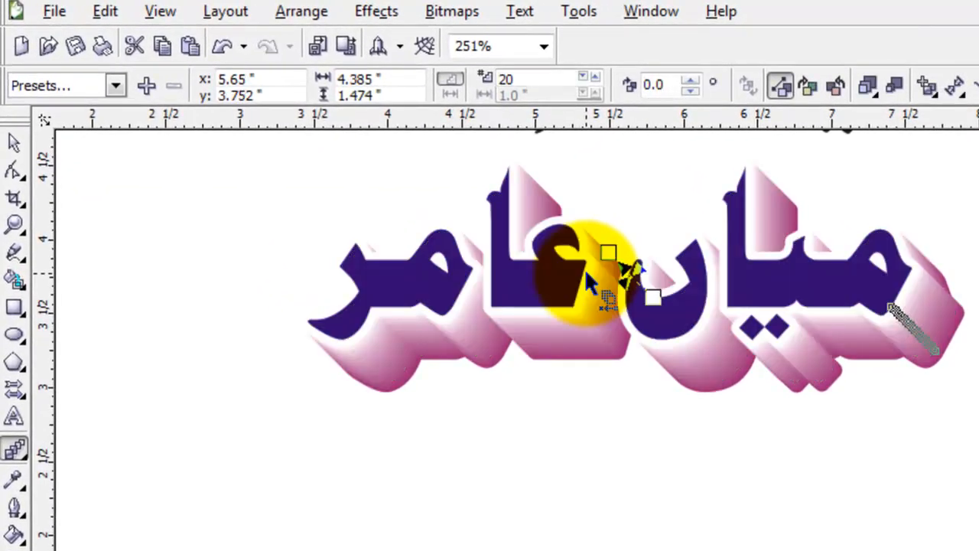
Step: Try the purple end of the blend at several positions around the magenta copy, finishing up and to the left of it
left_click(17, 142)
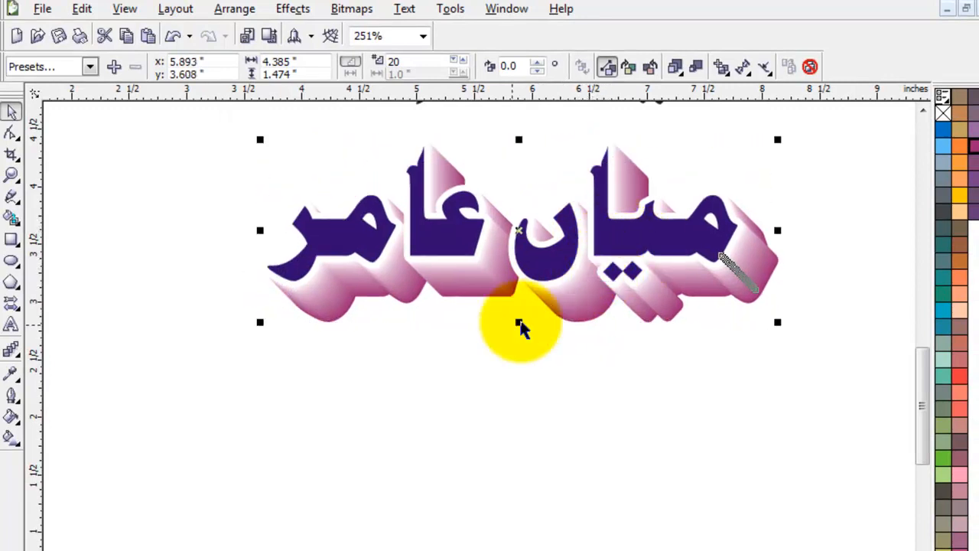
left_click(11, 348)
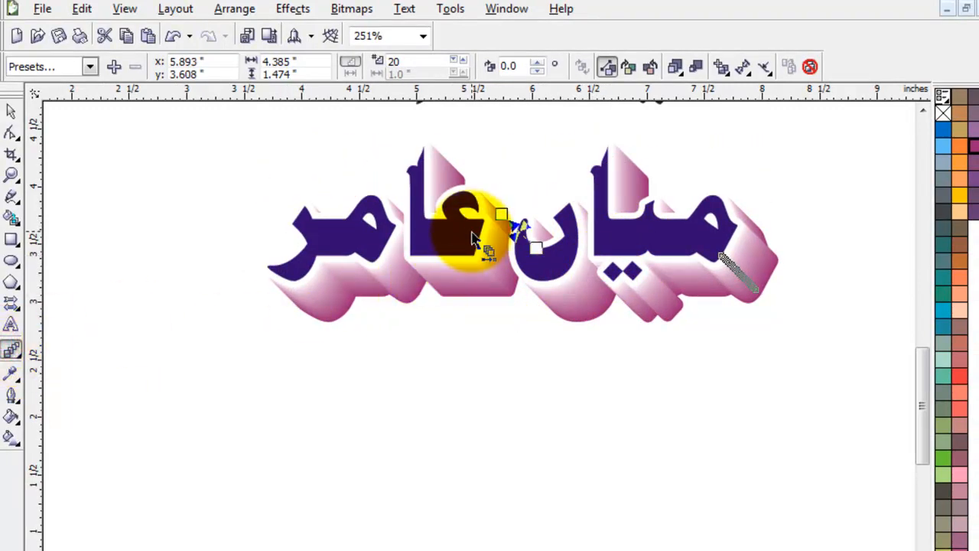
left_click_drag(502, 214, 475, 281)
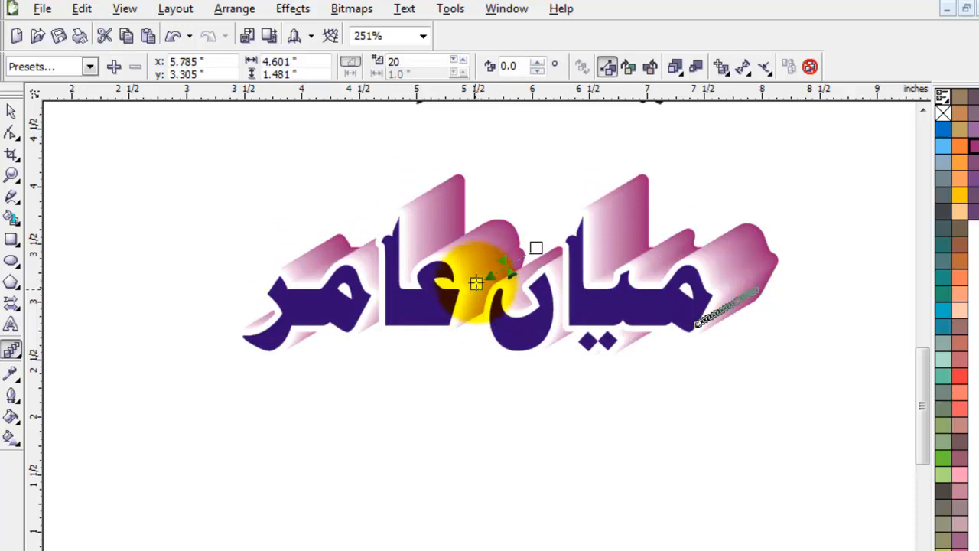
left_click_drag(476, 283, 624, 319)
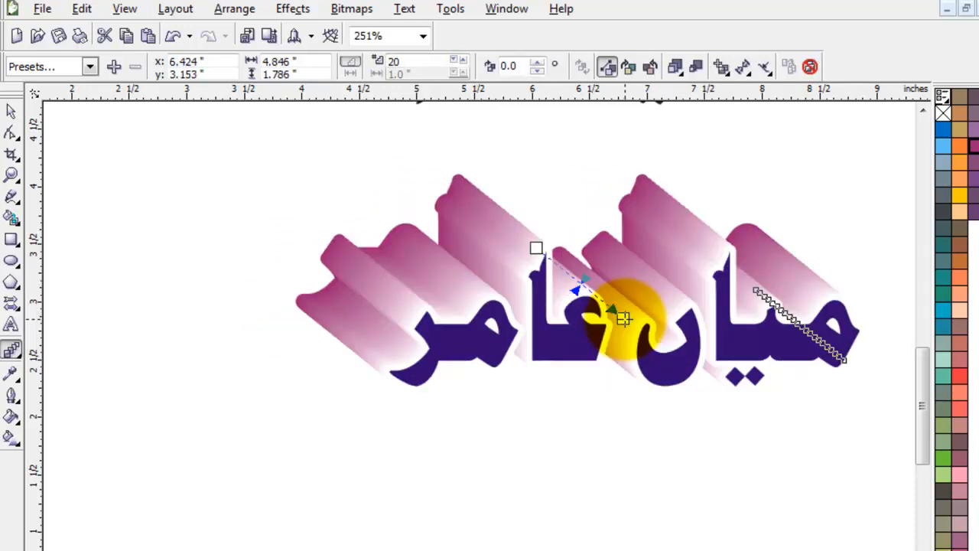
left_click_drag(625, 318, 635, 239)
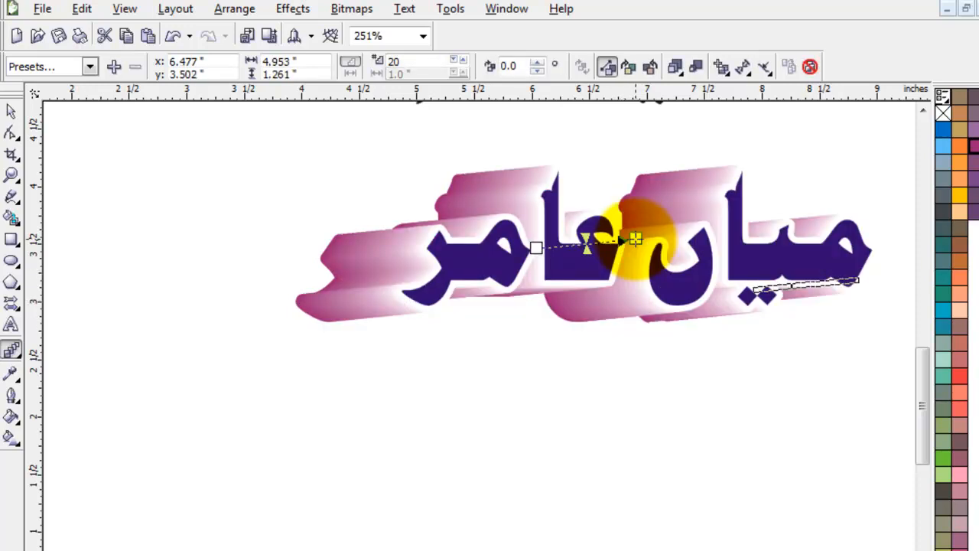
left_click_drag(635, 239, 448, 258)
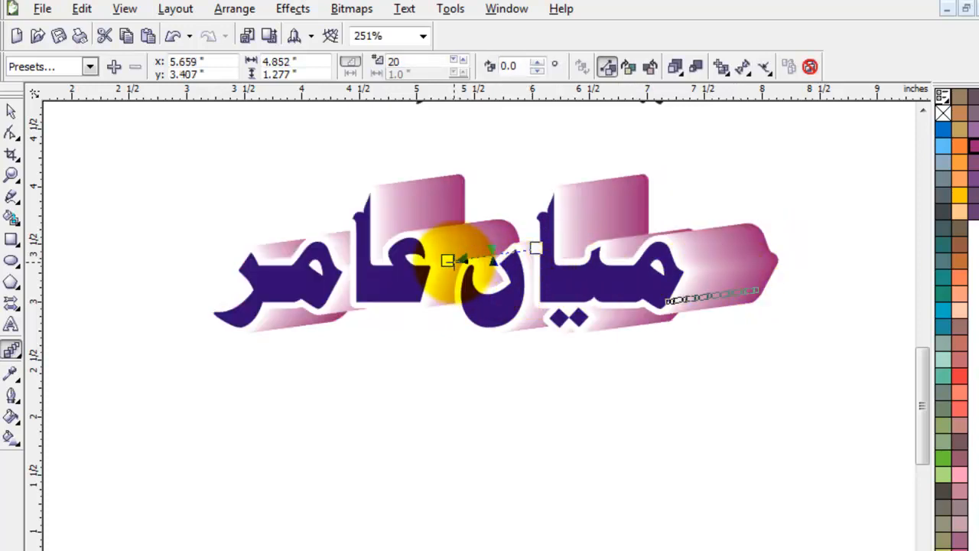
left_click_drag(448, 258, 481, 201)
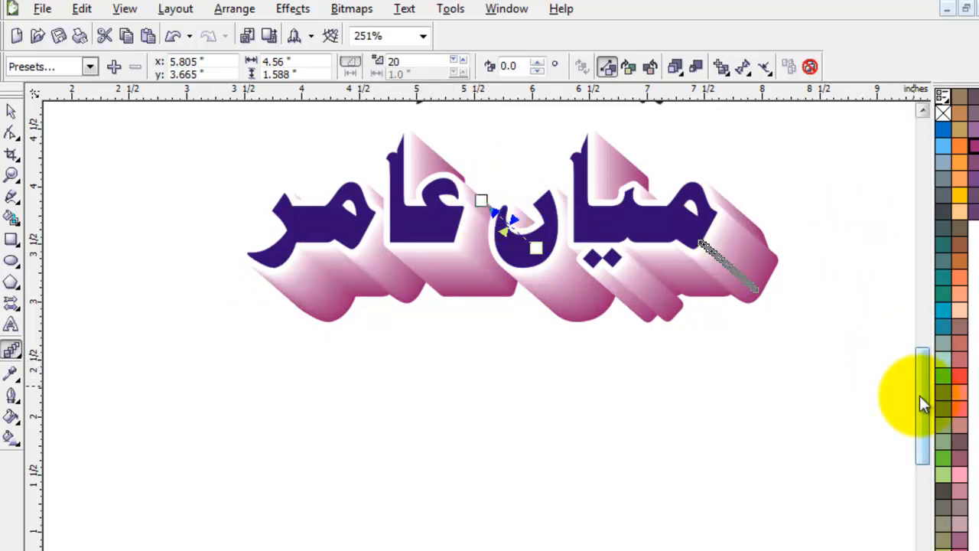
Step: Try moving the blend's purple name far below the magenta copy and undo the move
scroll(922, 391, "up", 1)
scroll(922, 390, "down", 2)
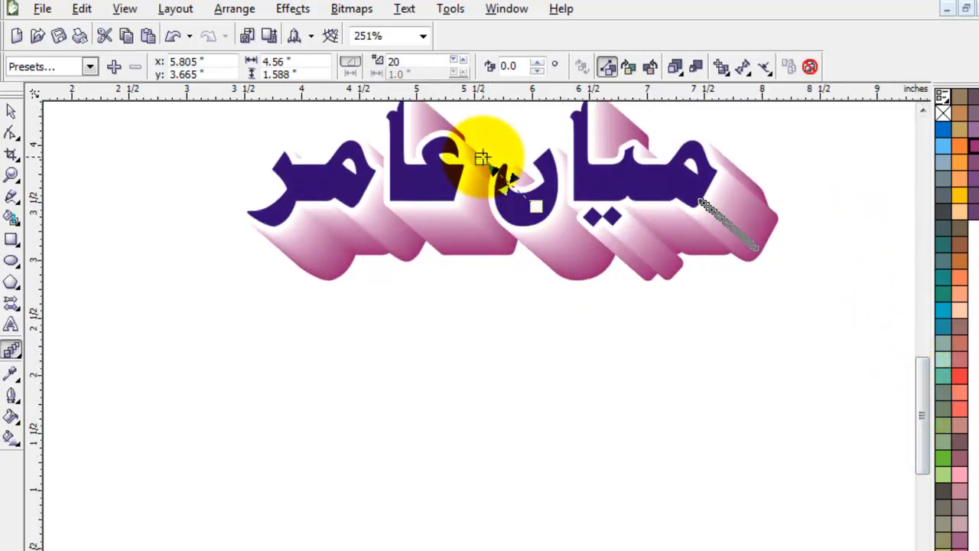
left_click_drag(482, 159, 553, 439)
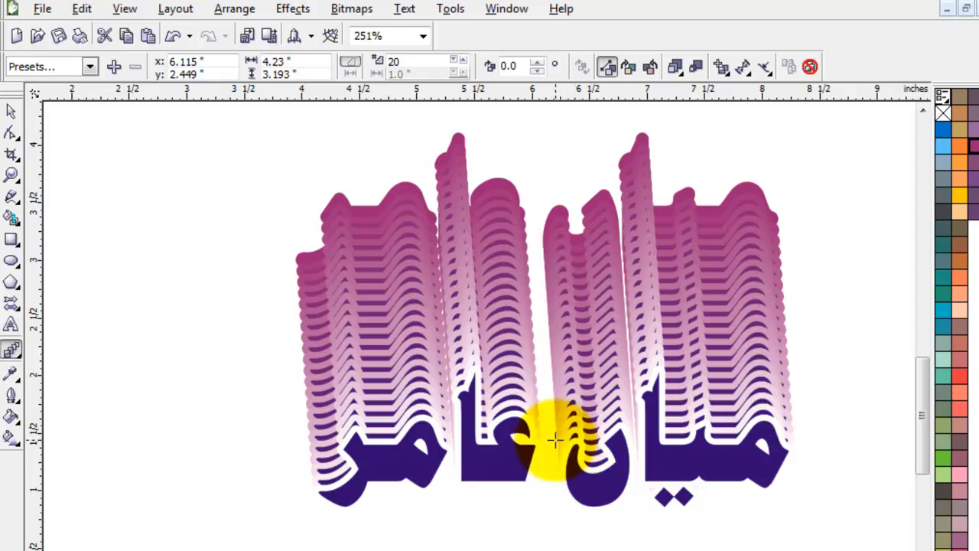
key("ctrl+z")
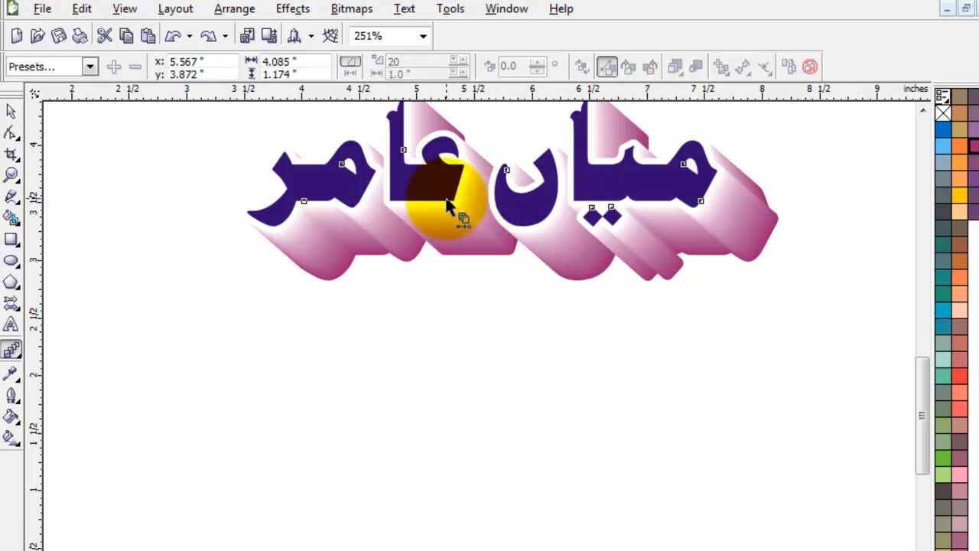
Step: Reposition the blend's purple name slightly above and left of the magenta copy, making the blend about 4.424 by 1.414 inches
left_click(486, 261)
left_click_drag(509, 182, 527, 196)
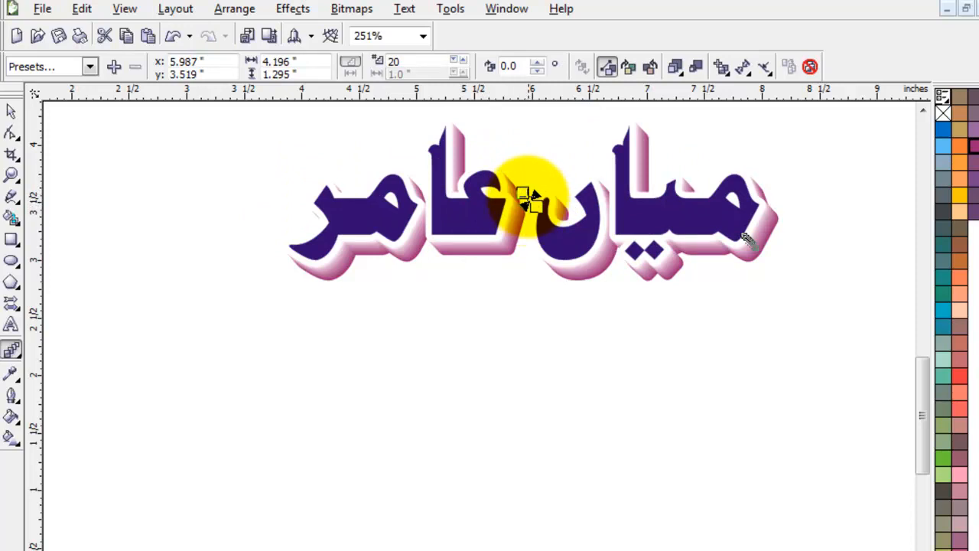
left_click_drag(524, 191, 512, 179)
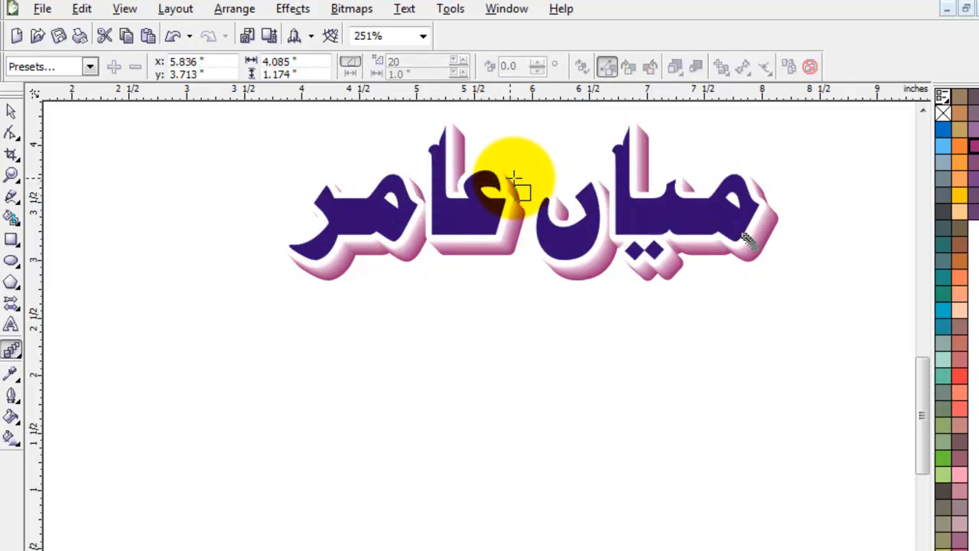
left_click(922, 111)
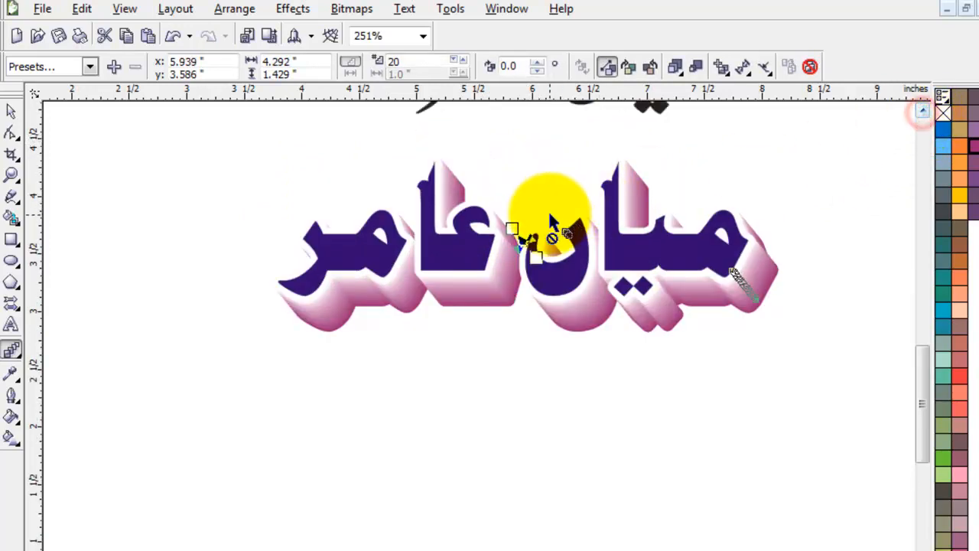
left_click_drag(522, 237, 505, 230)
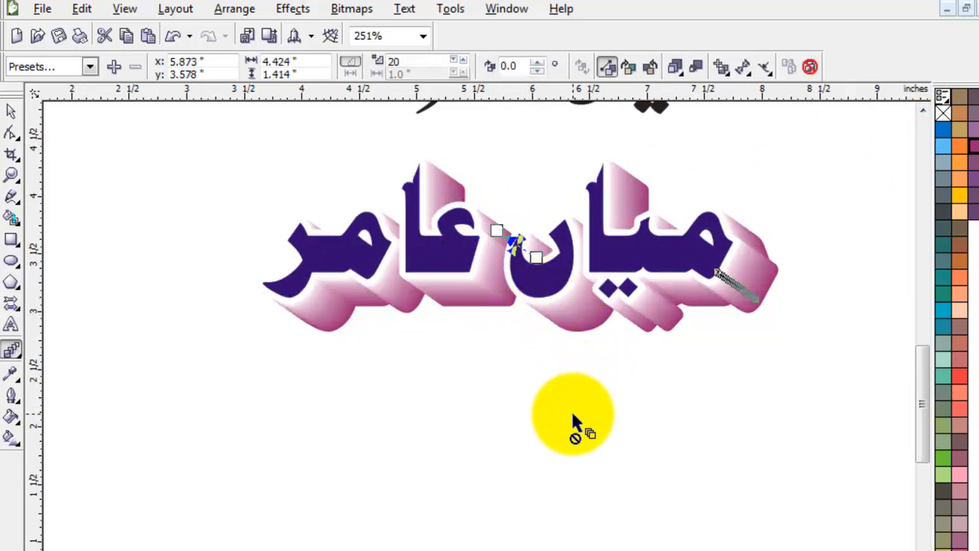
Step: Break the blend group apart and move the front purple name below it to about x 5.988", y 1.928"
left_click(11, 111)
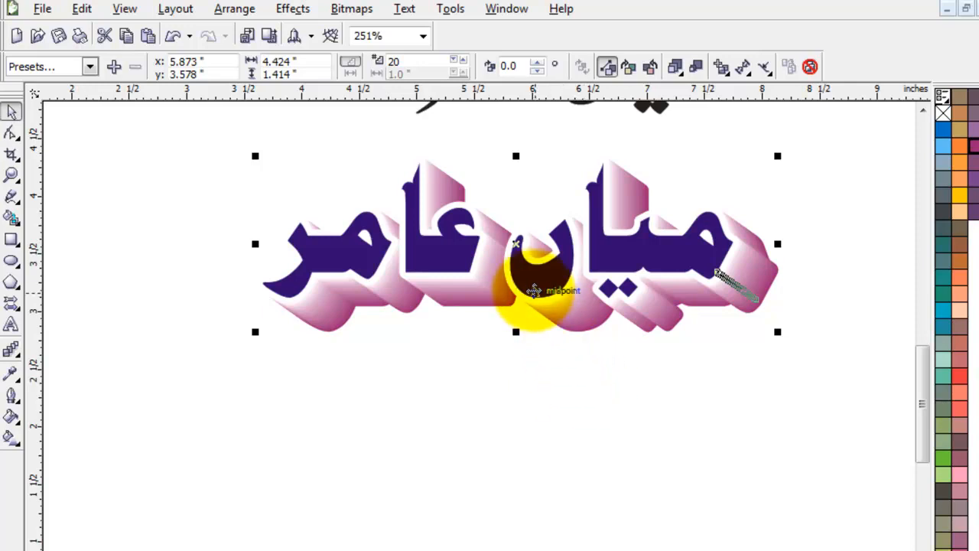
right_click(514, 243)
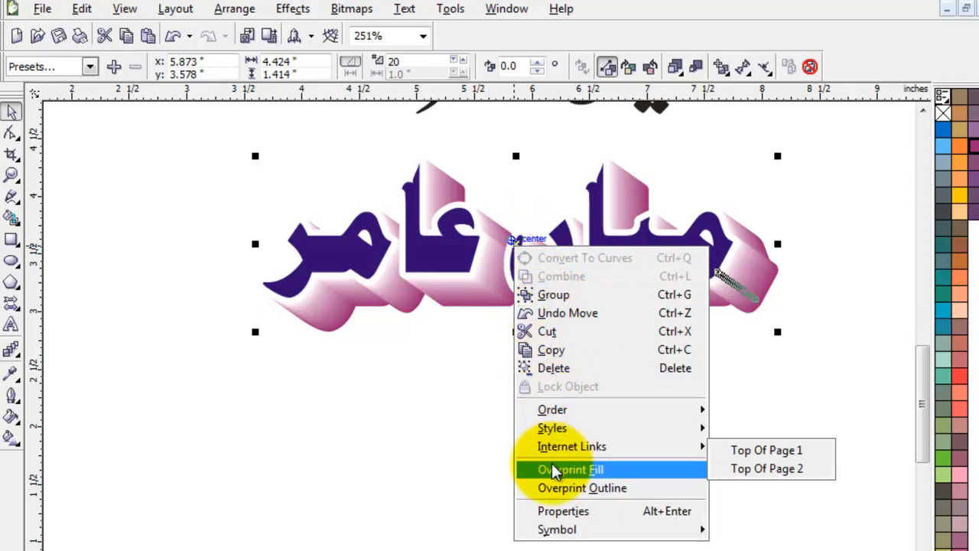
left_click(469, 254)
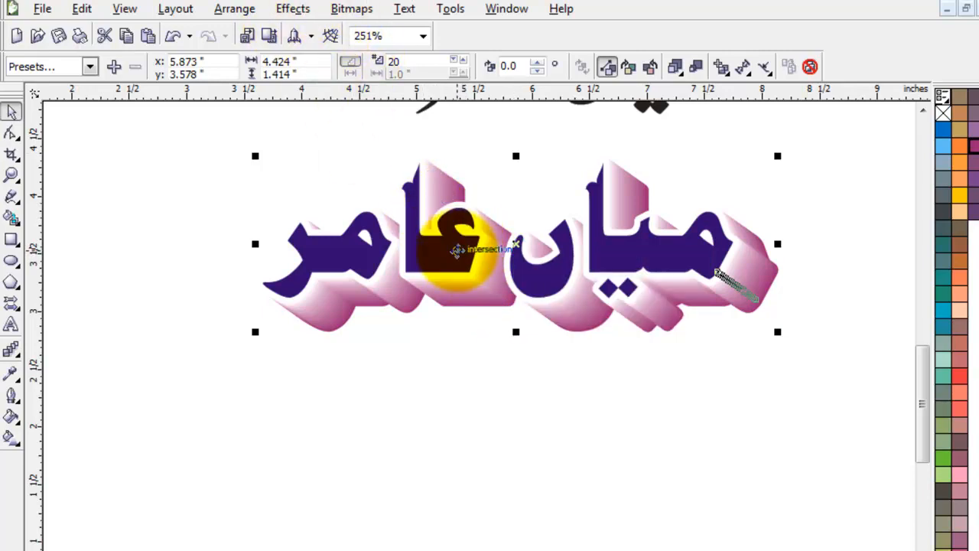
key("ctrl+k")
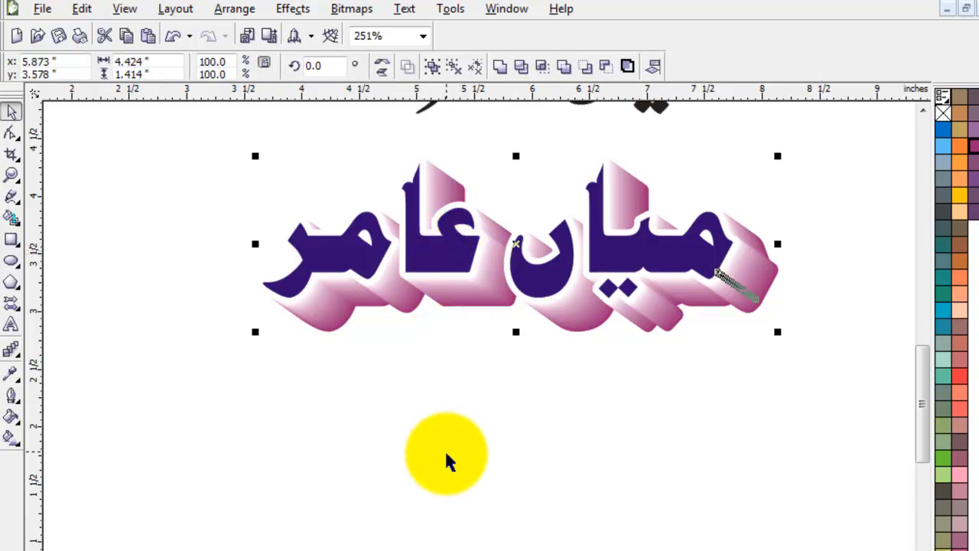
left_click(447, 457)
left_click_drag(448, 265, 487, 463)
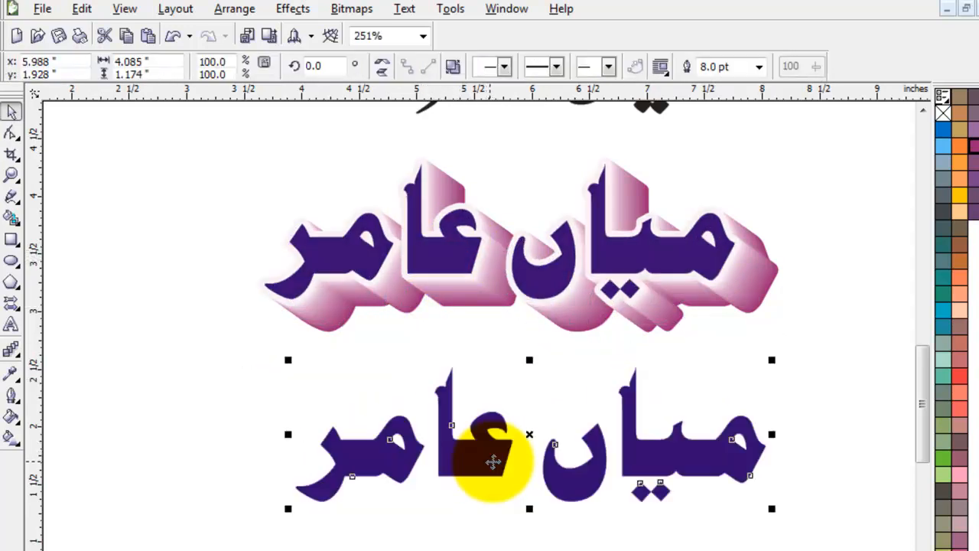
Step: Try shifting the group of intermediate blend shapes to the right and undo the move
left_click(557, 280)
left_click_drag(557, 281, 638, 279)
key("ctrl+z")
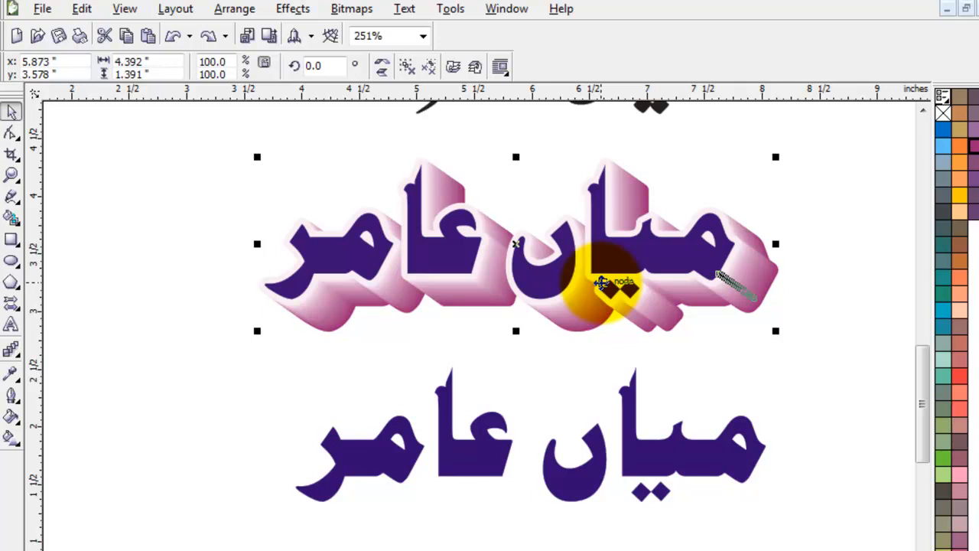
Step: Move the magenta copy down to about x 6.582", y 0.894" and the intermediate blend group to about x 5.661", y 3.59"
left_click(593, 264)
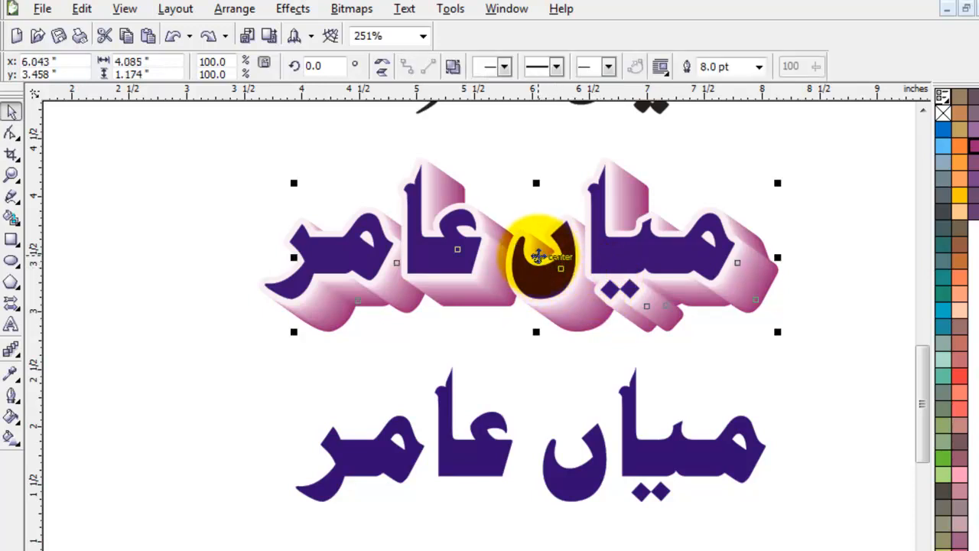
left_click_drag(538, 256, 598, 547)
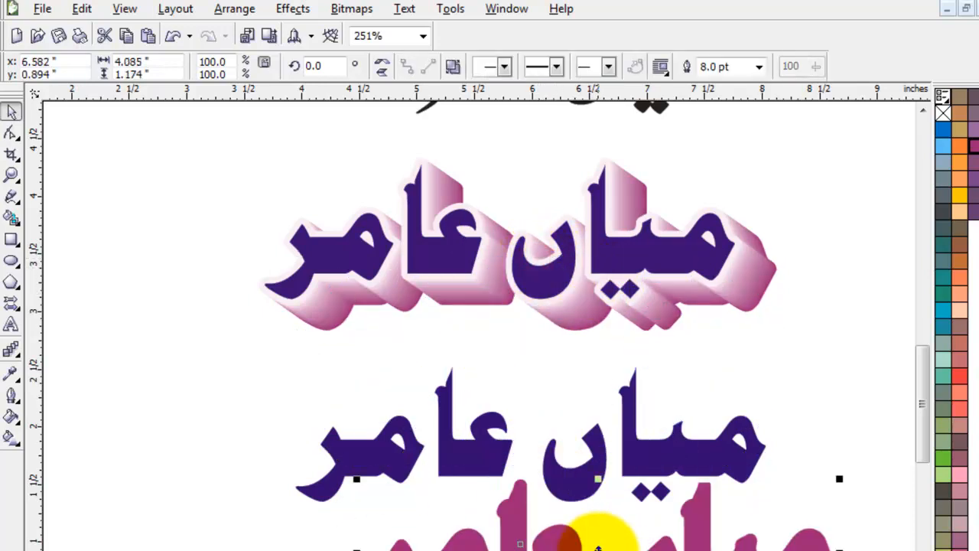
left_click_drag(673, 255, 628, 257)
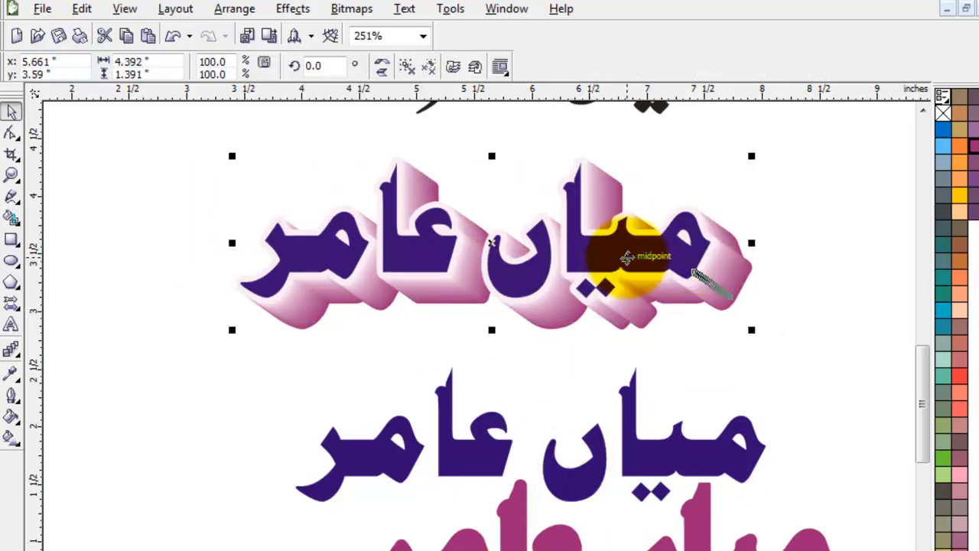
Step: Ungroup the intermediate blend shapes, then try moving the frontmost purple name sideways and undo the move
left_click(675, 371)
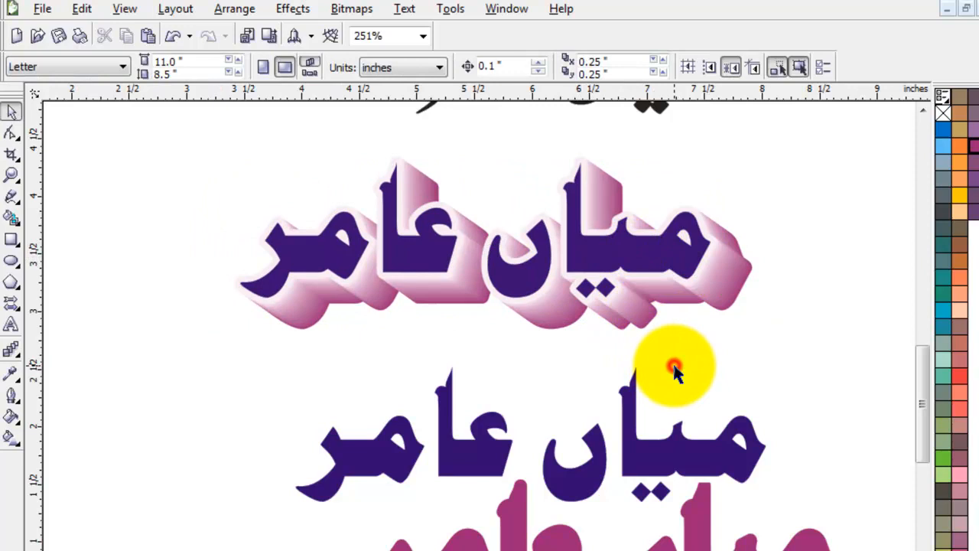
left_click(650, 261)
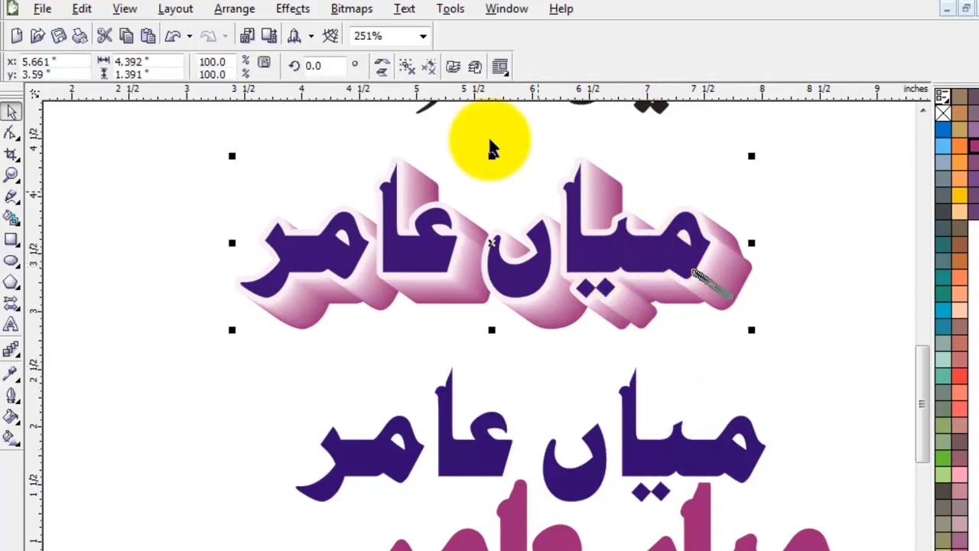
left_click(408, 68)
left_click(841, 272)
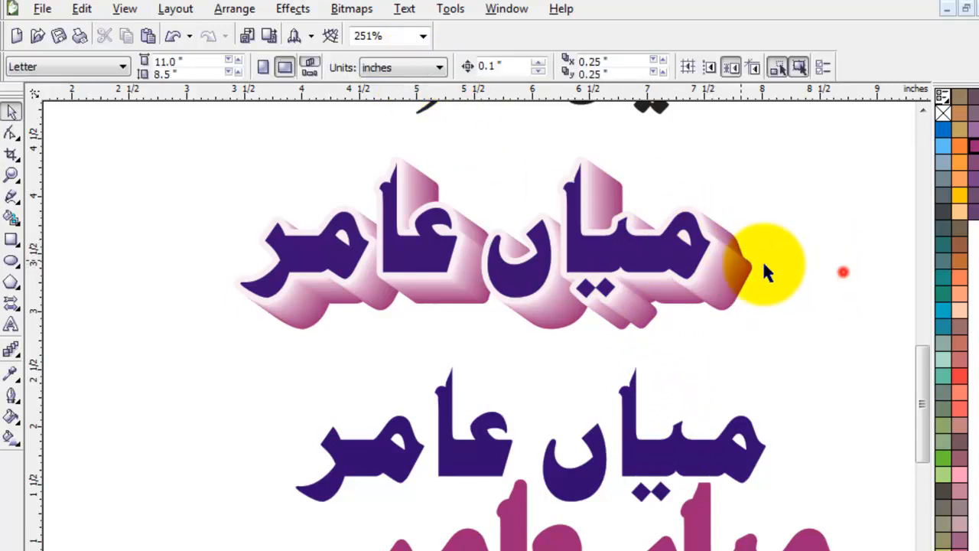
left_click(664, 260)
left_click(612, 258)
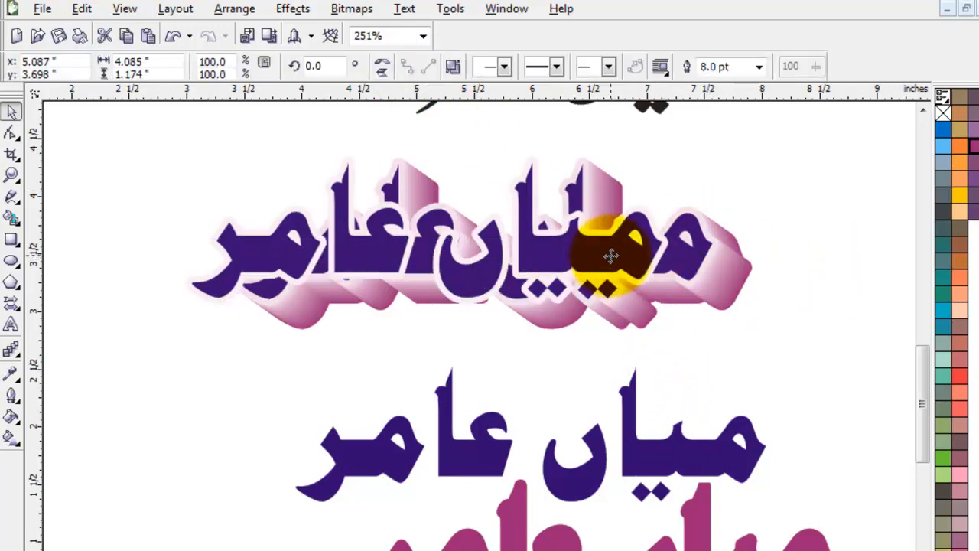
Step: Try green, blue, teal, magenta and pink solid fills on the frontmost name of the ungrouped blend
left_click(944, 457)
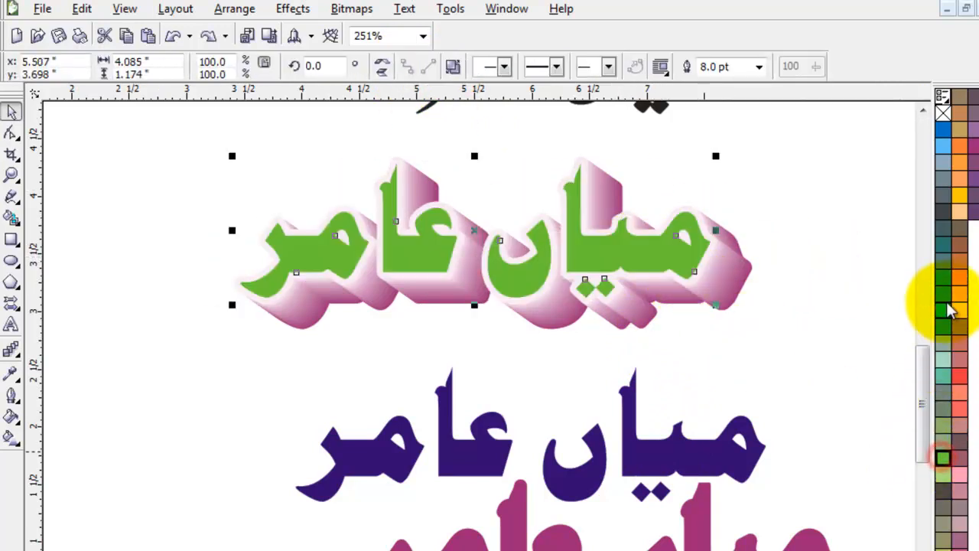
left_click(943, 311)
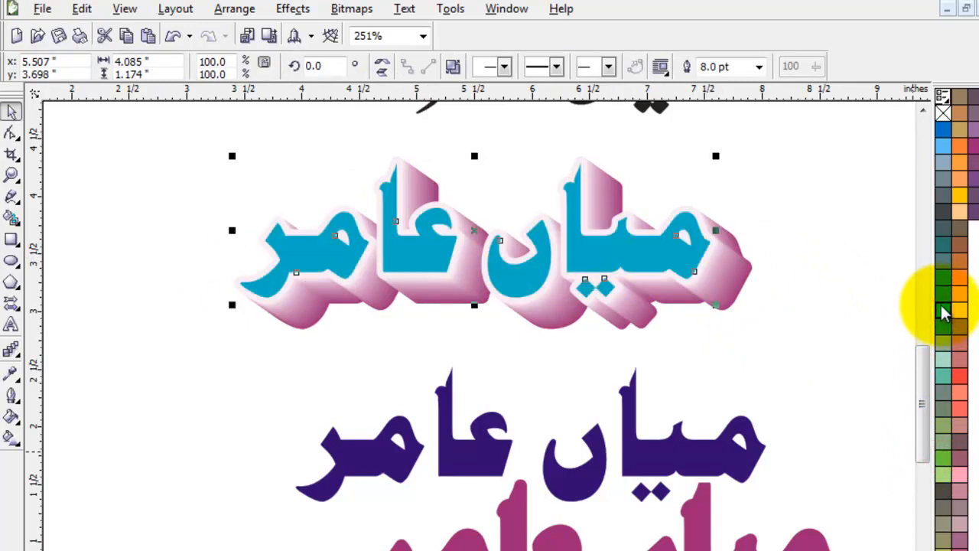
left_click(943, 295)
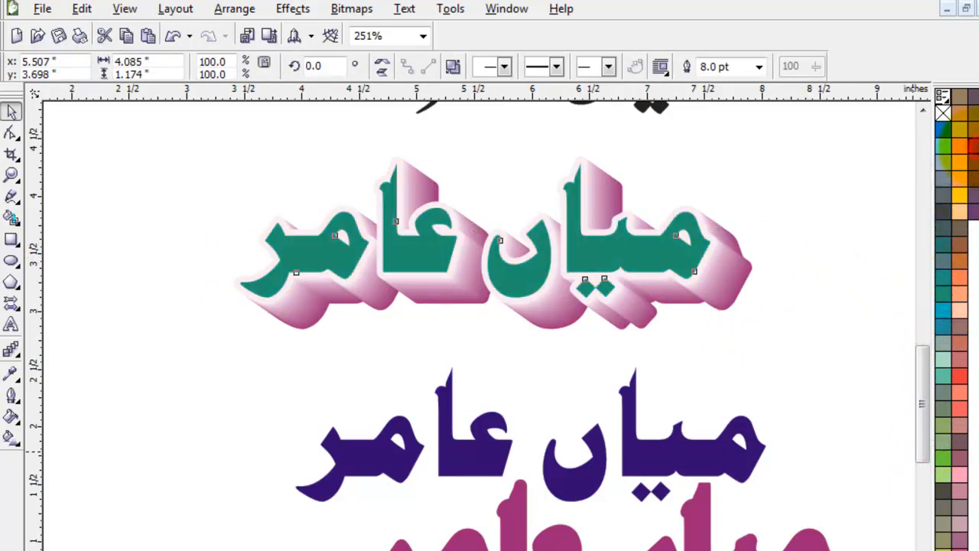
left_click(975, 145)
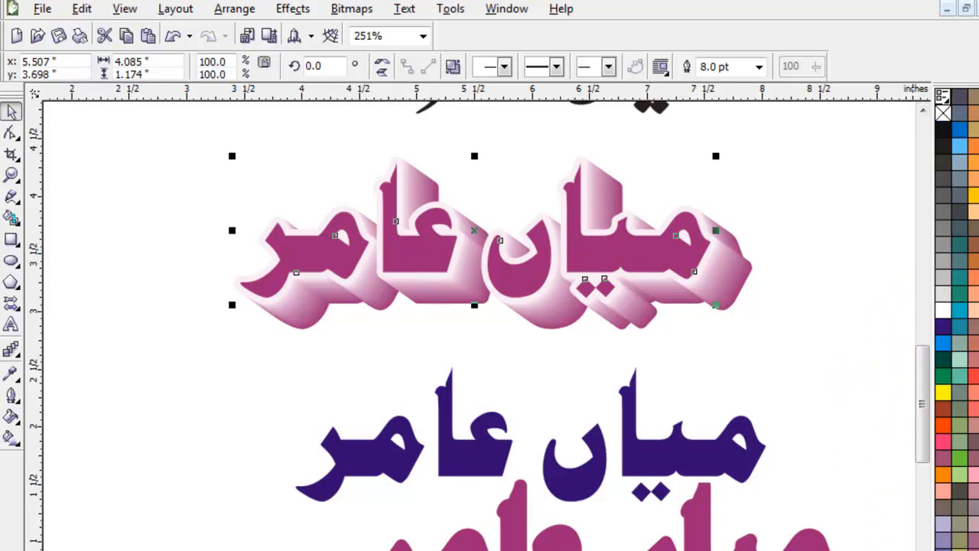
left_click(943, 441)
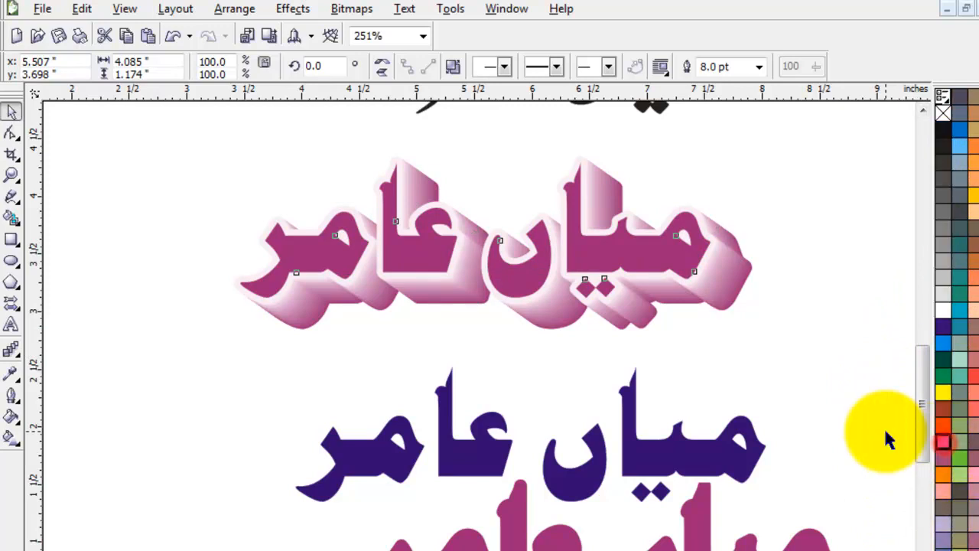
Step: Apply a vertical linear gradient fill to the frontmost name, running from pink at the base to white at the top
left_click(788, 386)
left_click(625, 253)
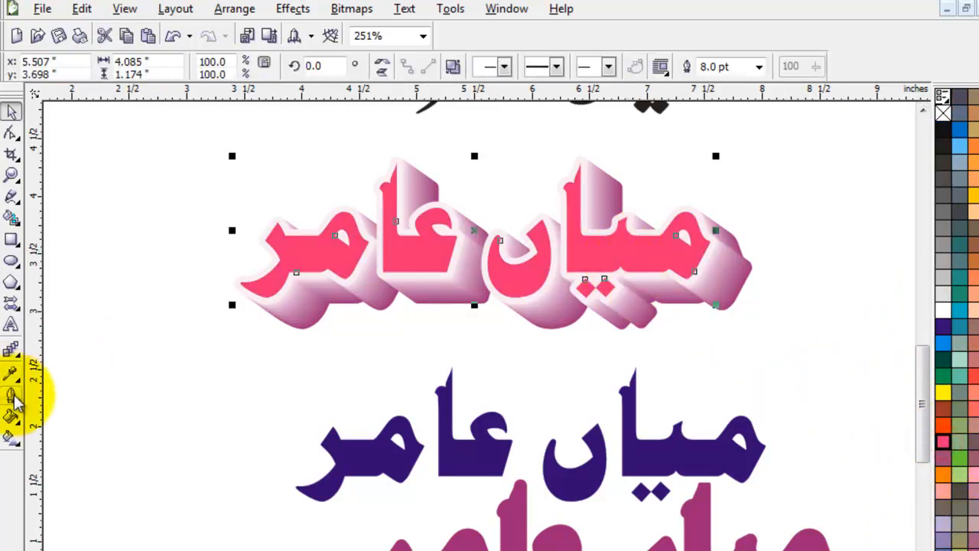
left_click(11, 437)
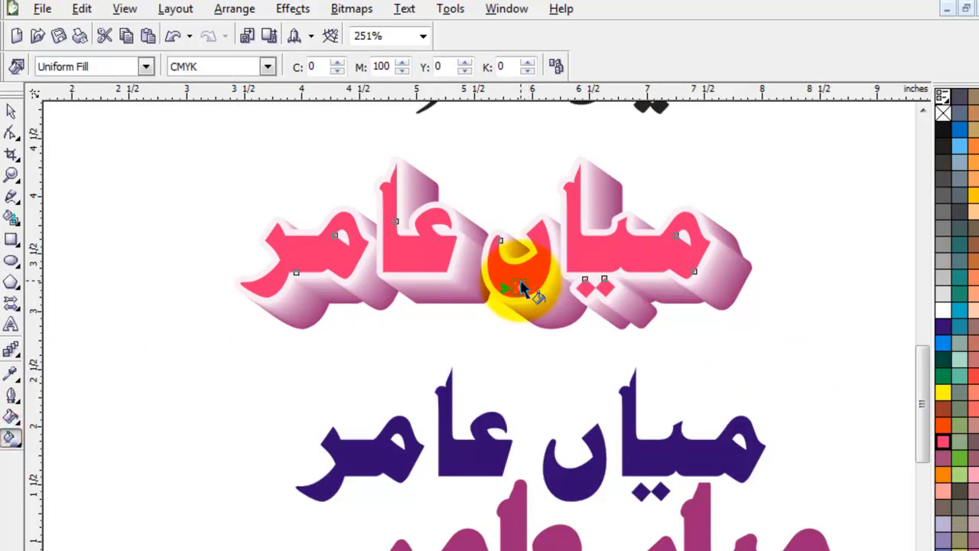
left_click_drag(521, 285, 519, 203)
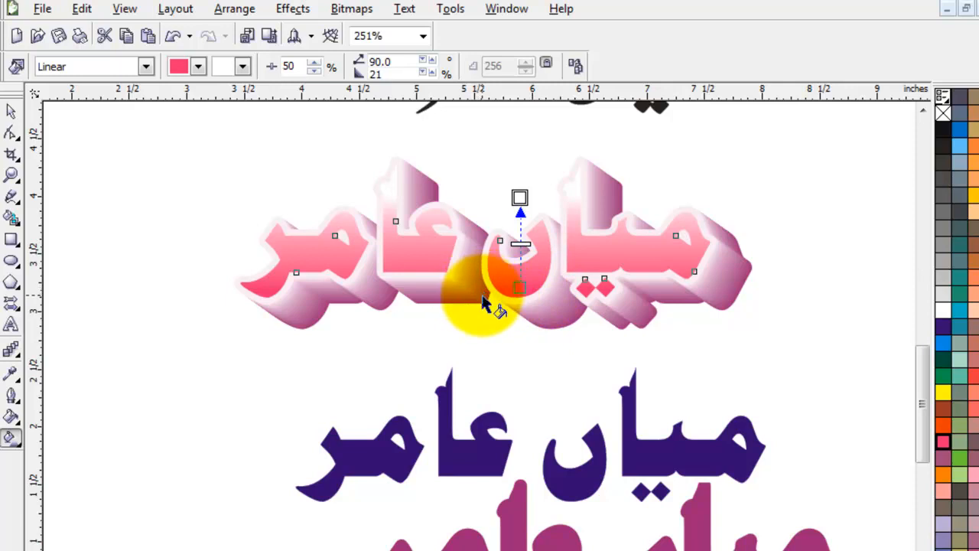
left_click_drag(485, 298, 484, 196)
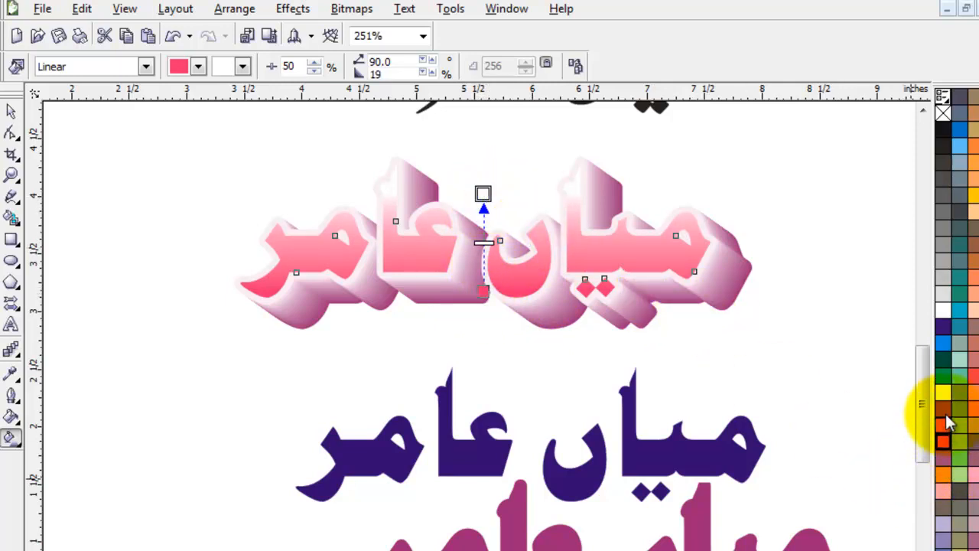
Step: Try brown-to-orange, purple-to-orange and purple-to-blue colors on the front name's vertical gradient
left_click_drag(944, 410, 483, 292)
left_click_drag(943, 427, 483, 205)
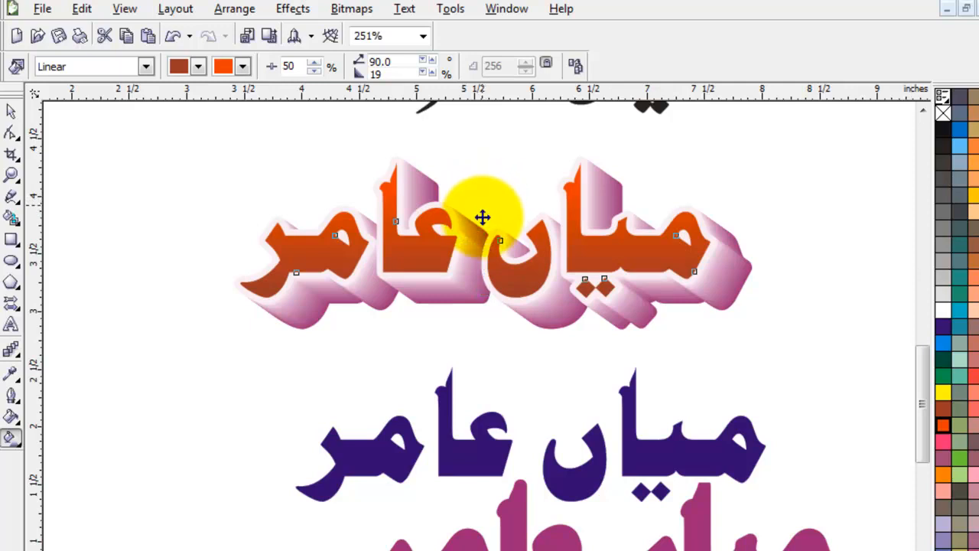
left_click_drag(483, 290, 483, 221)
left_click_drag(946, 329, 482, 296)
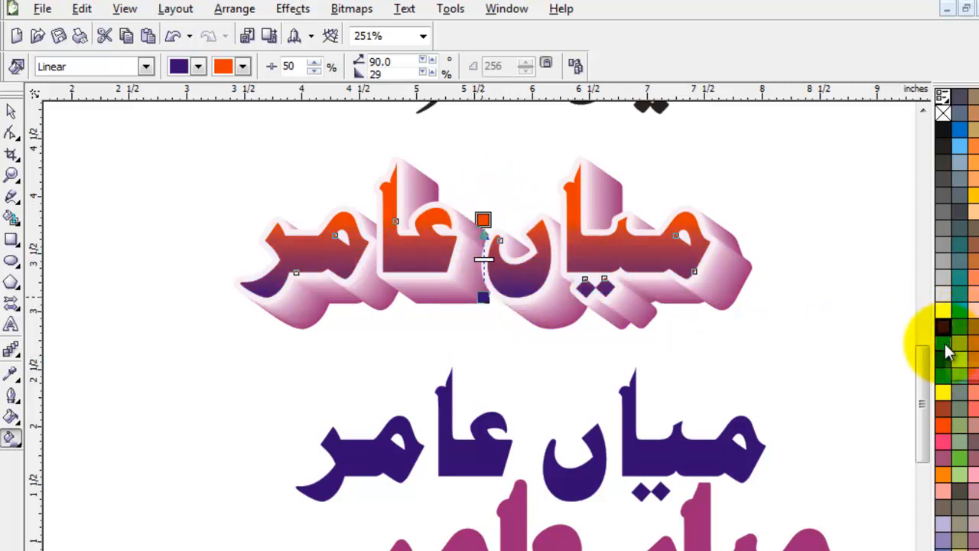
left_click_drag(949, 352, 484, 190)
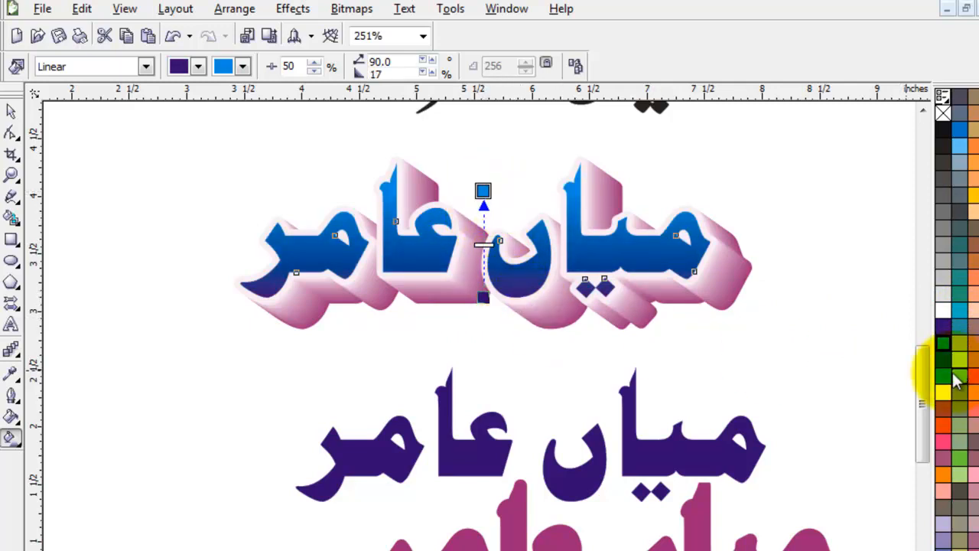
Step: Set the front name's gradient to dark green at the base and medium green at the top
left_click_drag(940, 366, 483, 297)
left_click_drag(943, 375, 482, 192)
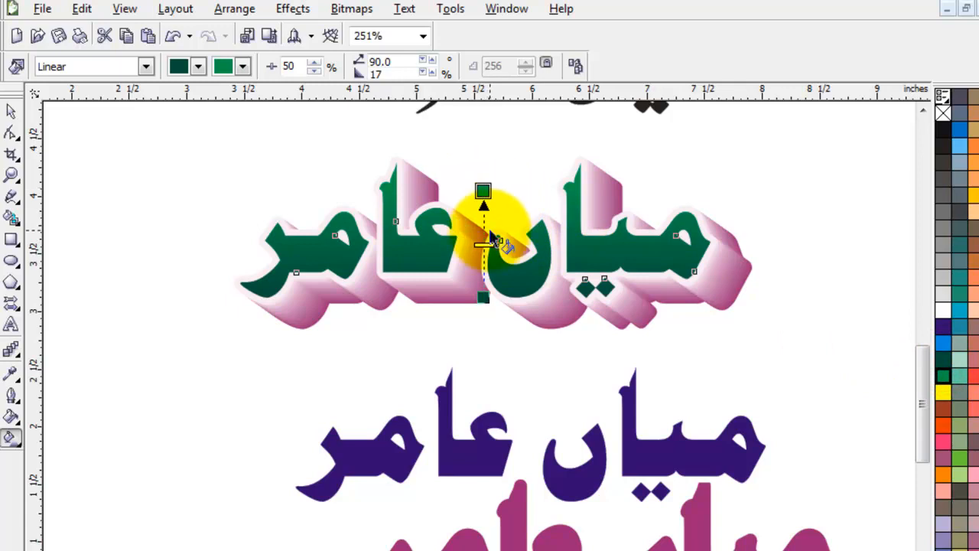
left_click(11, 113)
Step: Delete the separate purple name and the magenta copy below the 3D name
left_click(680, 455)
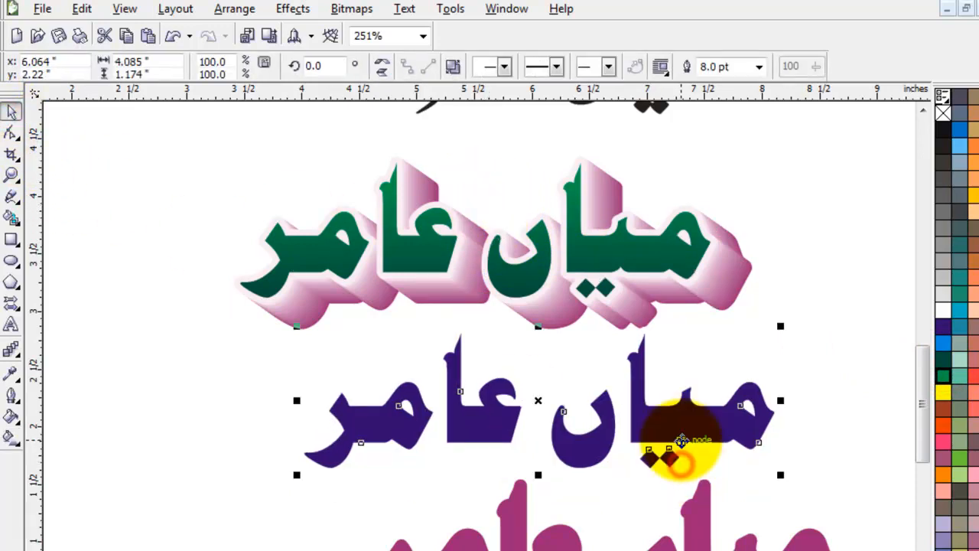
key("Delete")
left_click(717, 452)
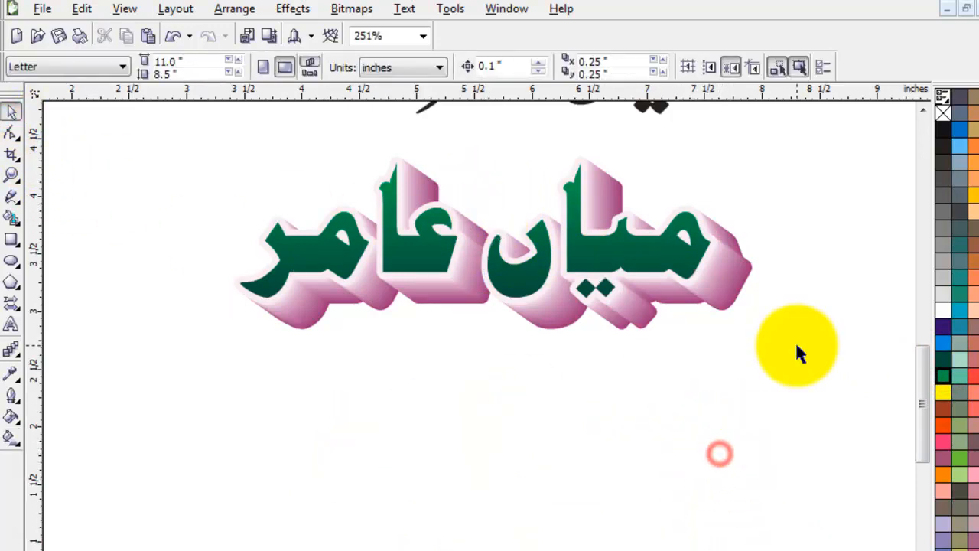
left_click(664, 380)
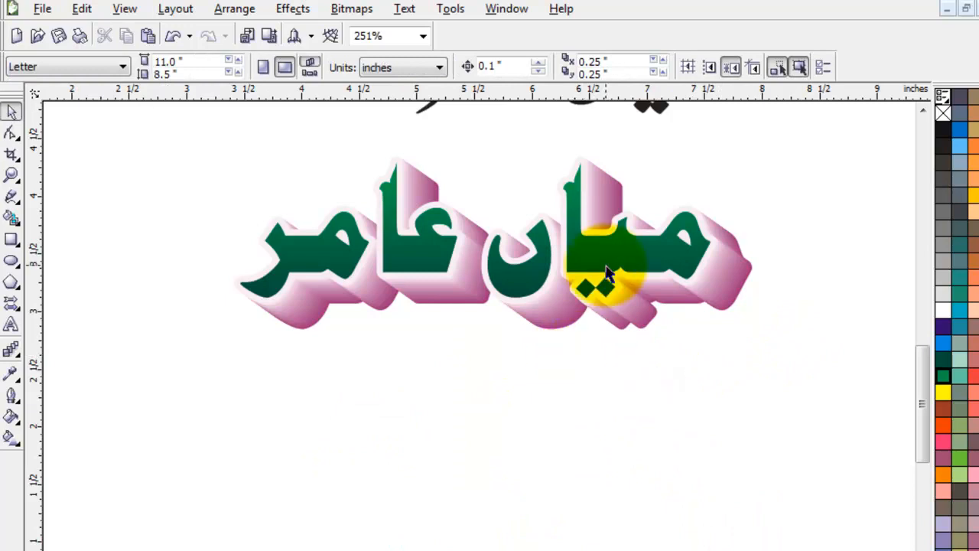
Step: Duplicate the green front name in place and give the duplicate a black fill and a black outline
left_click_drag(612, 233, 634, 331)
key("ctrl+z")
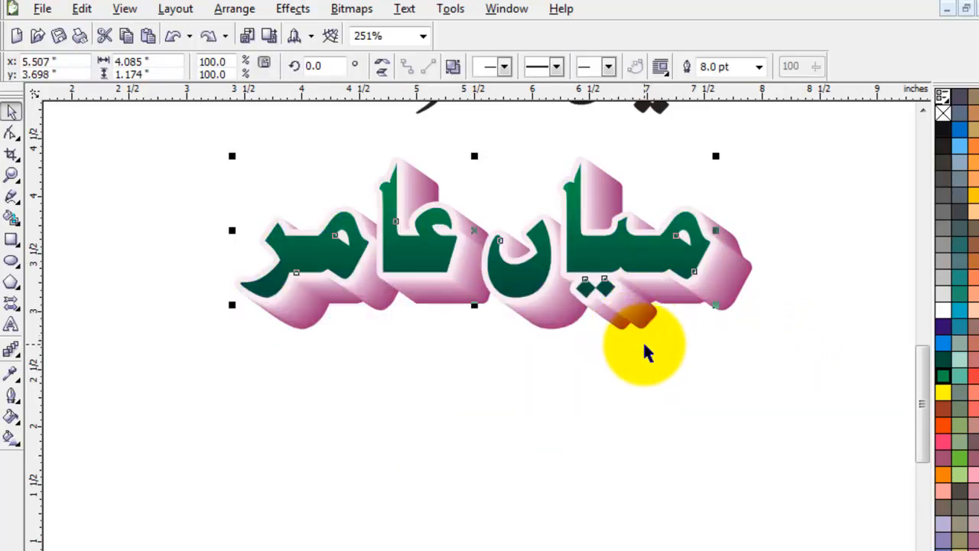
left_click(670, 342)
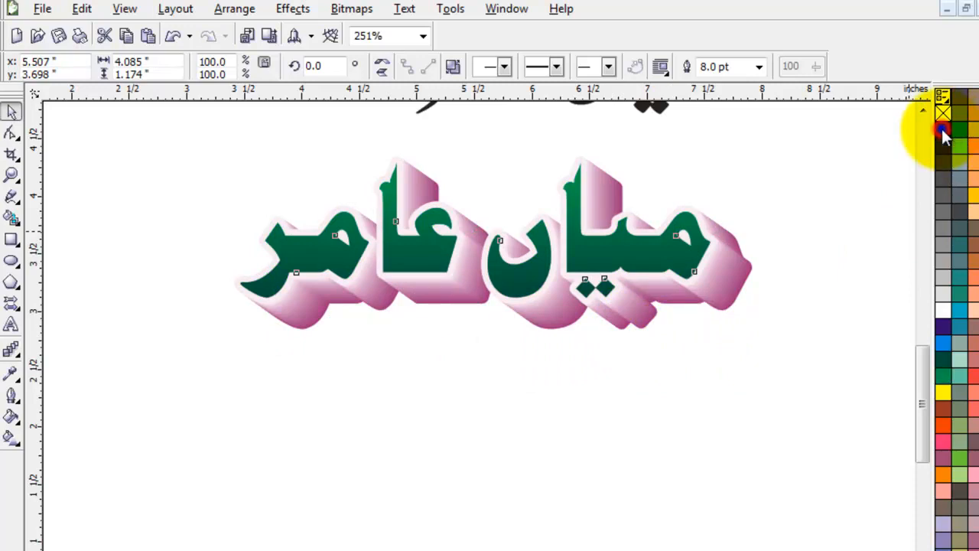
left_click(944, 131)
right_click(944, 132)
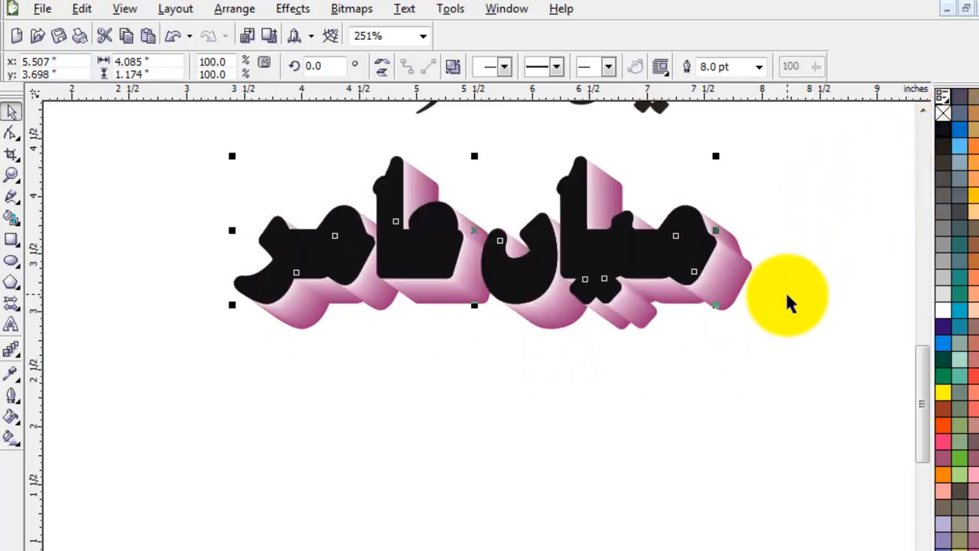
Step: Send the black duplicate behind the green name and all the blend shapes
left_click(752, 392)
left_click(610, 260)
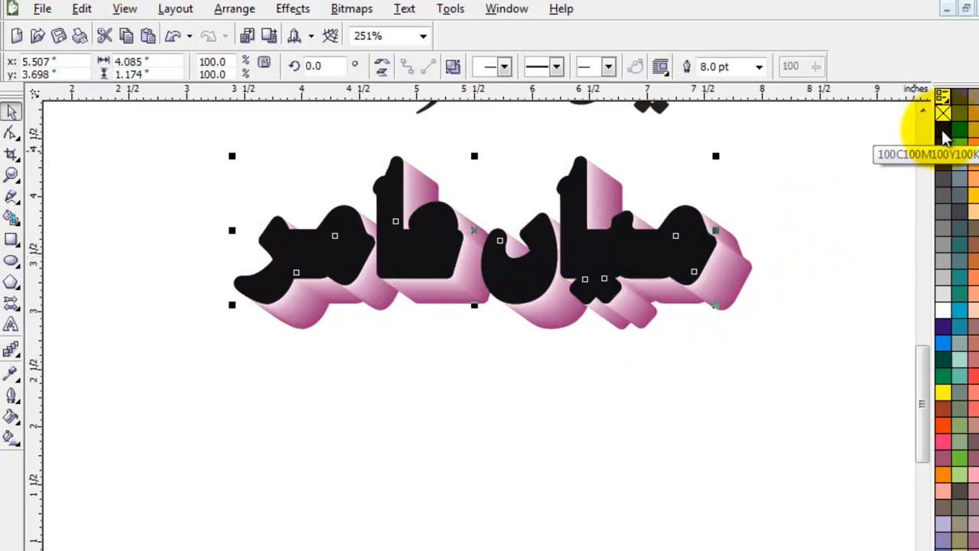
left_click(821, 428)
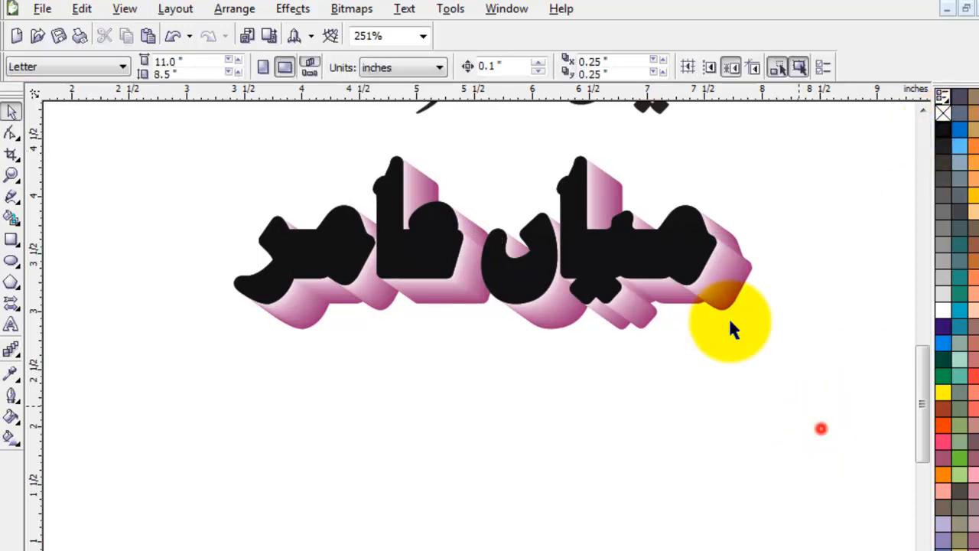
left_click(617, 256)
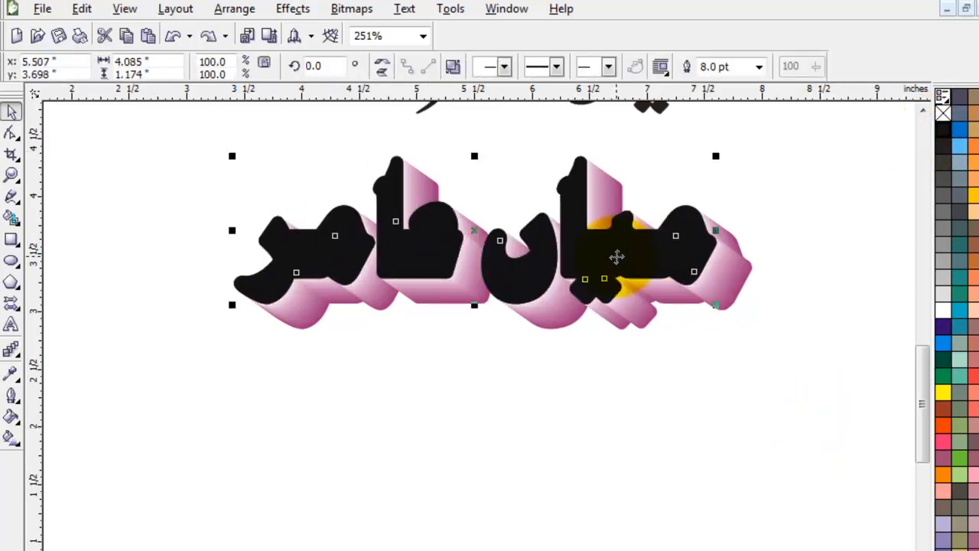
key("ctrl+shift+z")
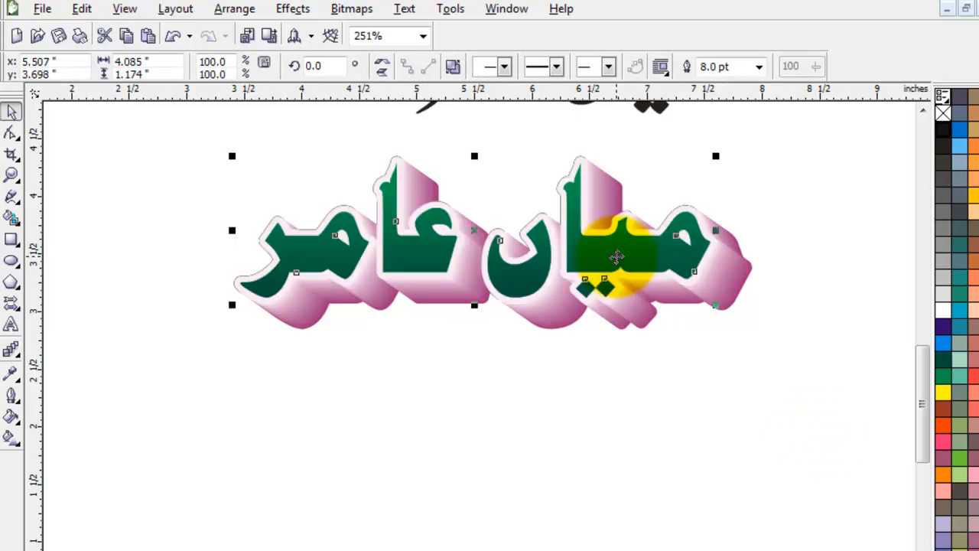
Step: Nudge the black duplicate down and to the right to x 5.907", y 3.398" as a shadow behind the 3D name
key("Right")
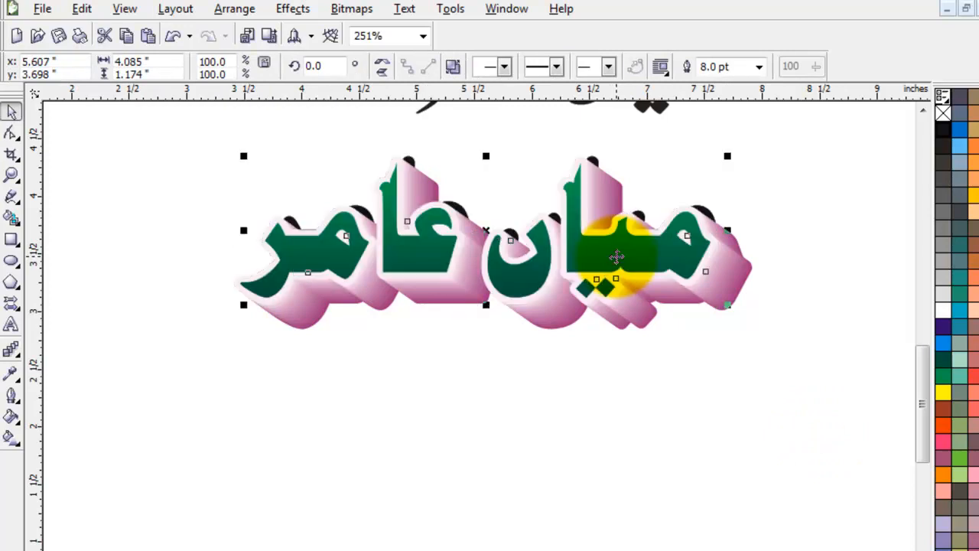
key("Right")
key("Right")
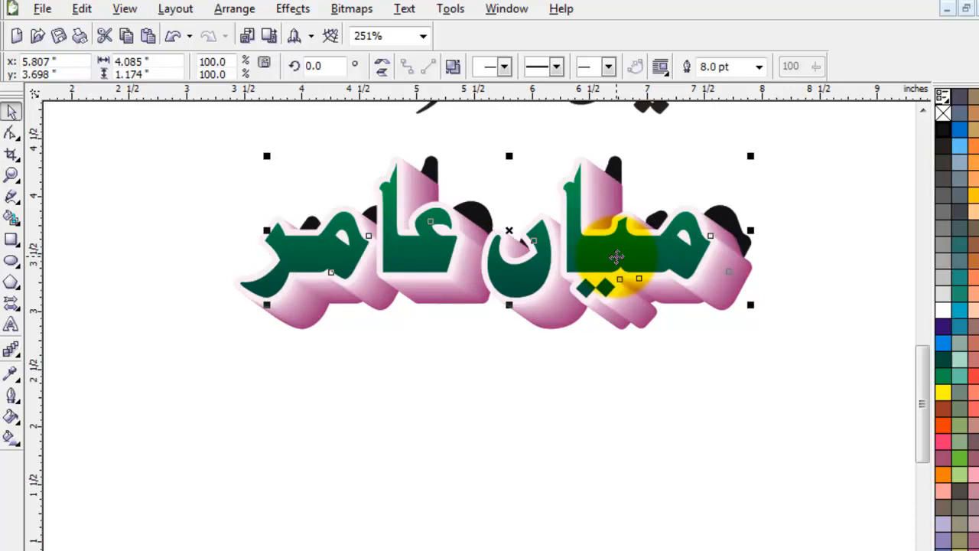
key("Down")
key("Right")
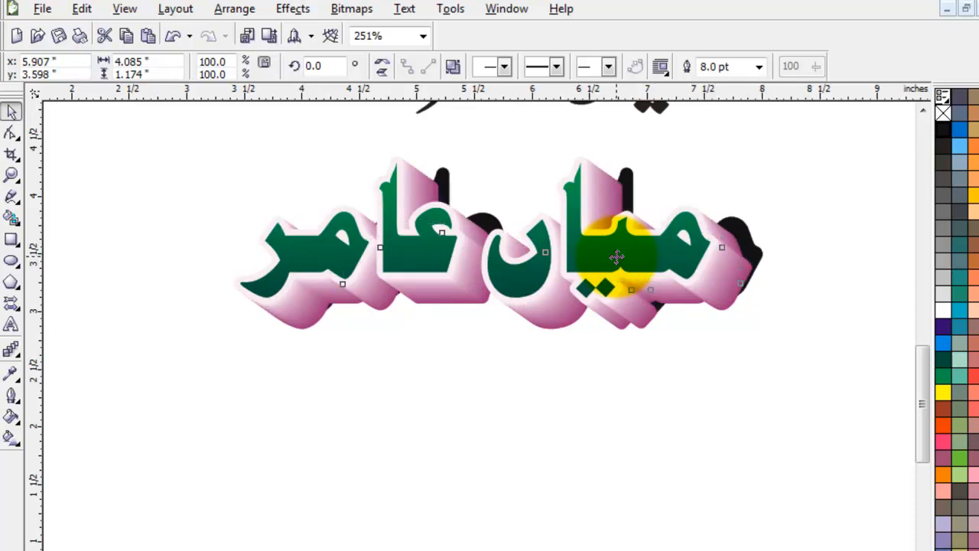
key("Down")
key("Down")
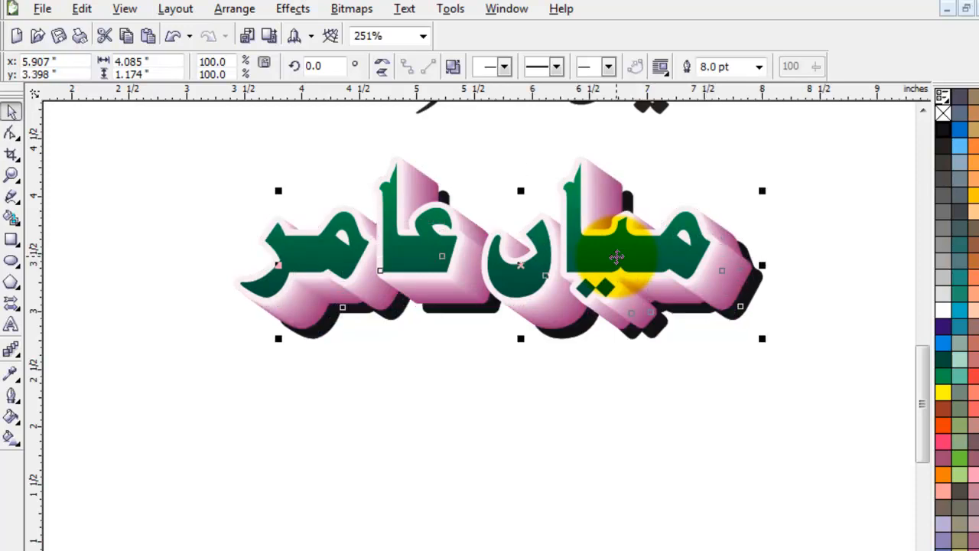
key("Left")
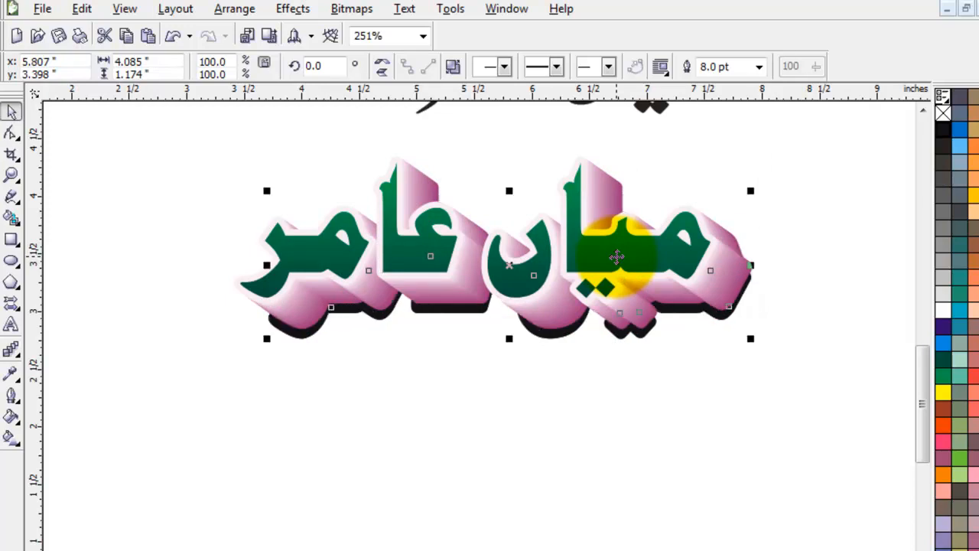
key("Right")
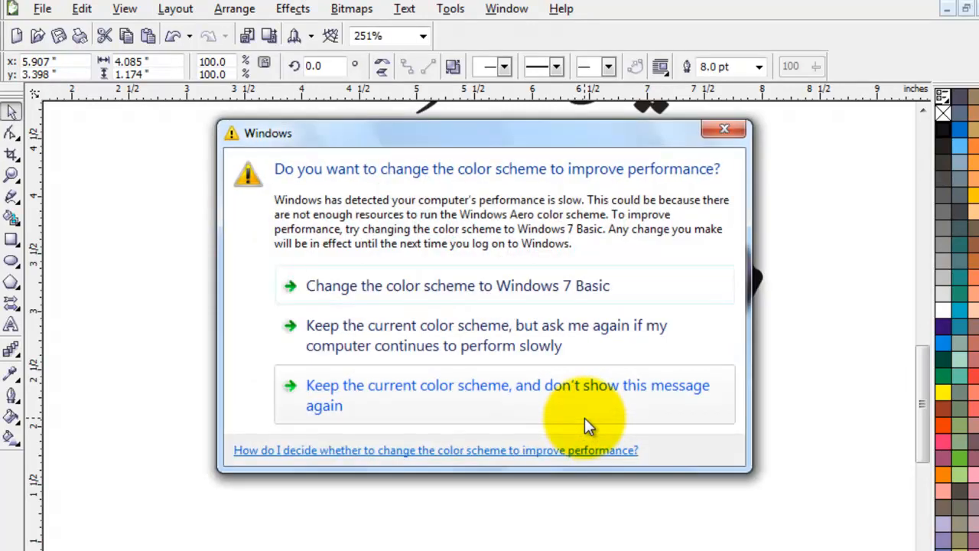
Step: Dismiss the Windows color scheme prompt and shift the black shadow right to x 6.007", y 3.398"
left_click_drag(599, 164, 811, 550)
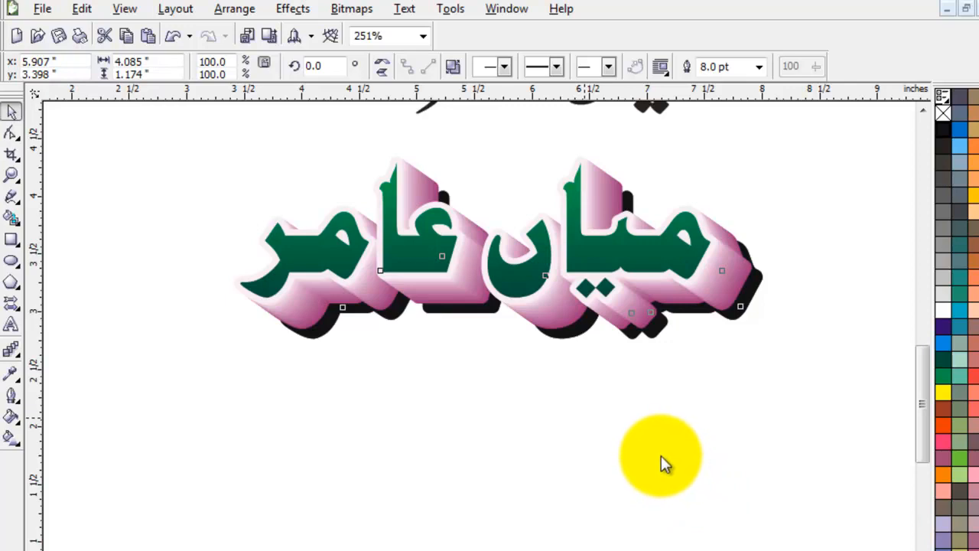
left_click(623, 426)
left_click_drag(759, 307, 758, 310)
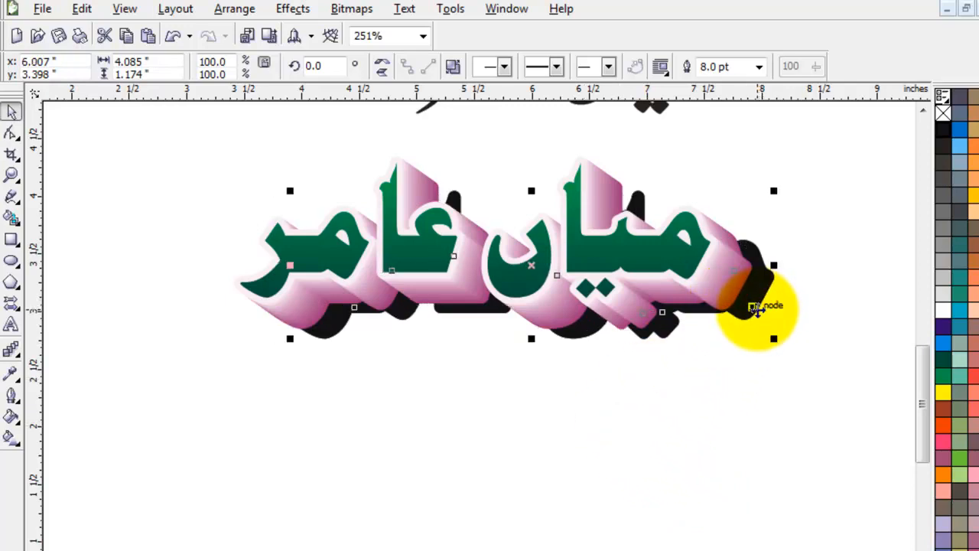
Step: Nudge the black shadow behind the 3D name to x 5.907", y 3.298" and deselect it
key("Right")
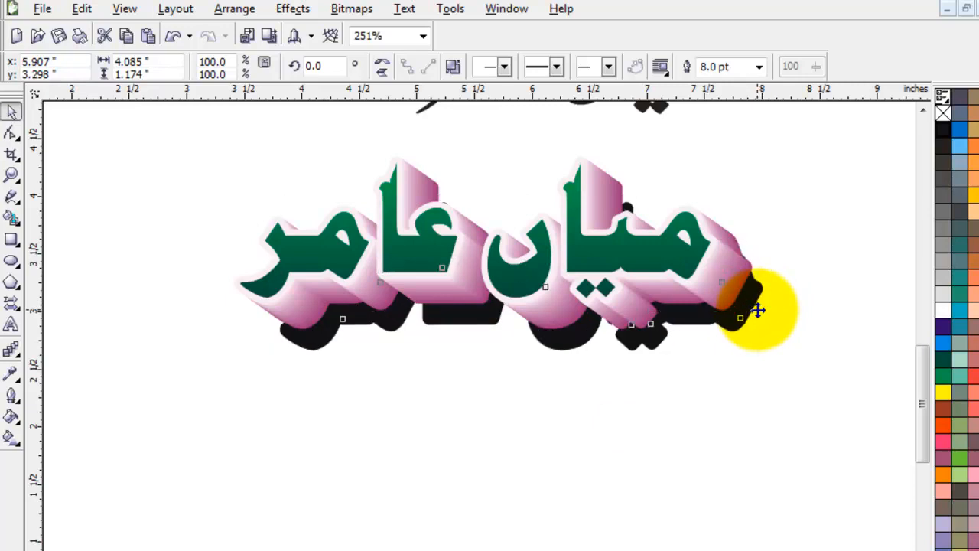
key("Up")
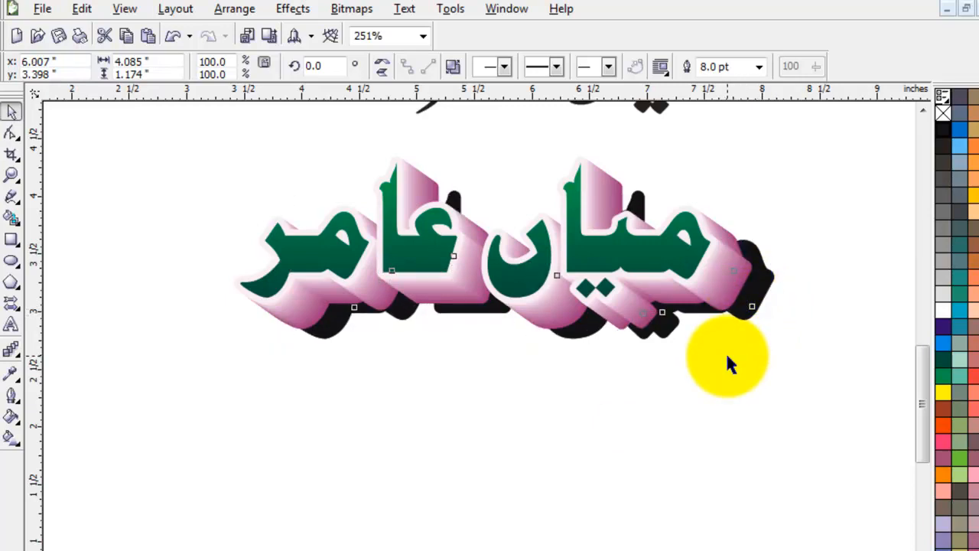
key("Left")
key("Down")
left_click(659, 426)
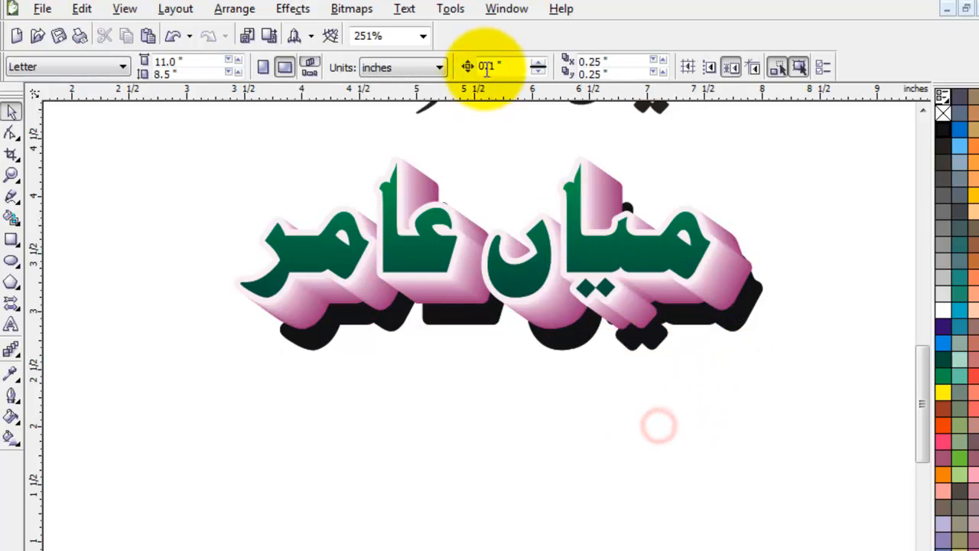
Step: With nothing selected, set the nudge distance to 0.01" for finer movements
left_click(583, 428)
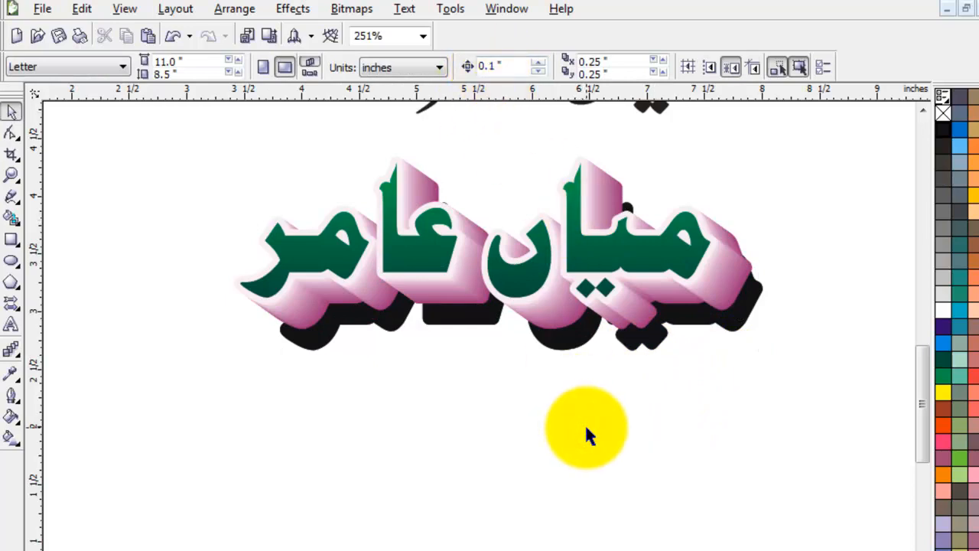
left_click(494, 66)
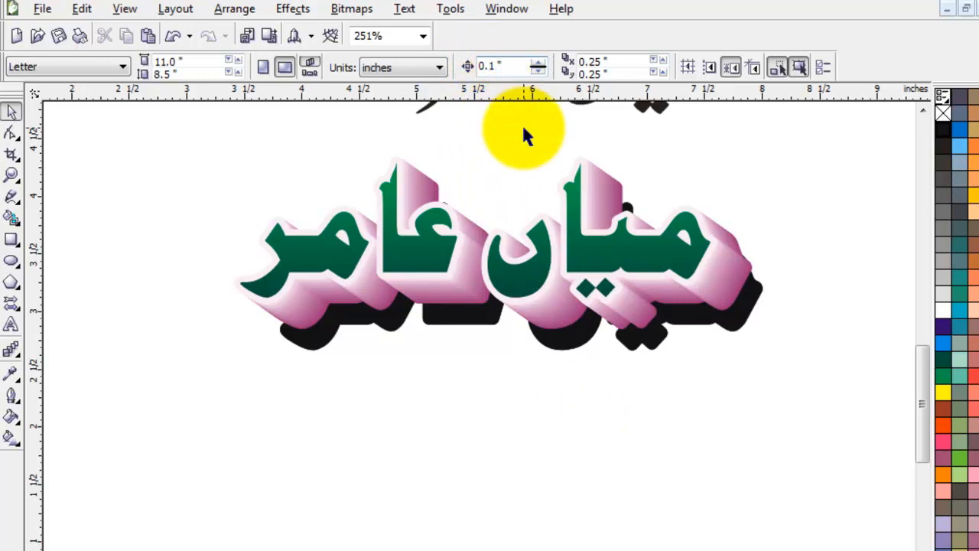
type("0")
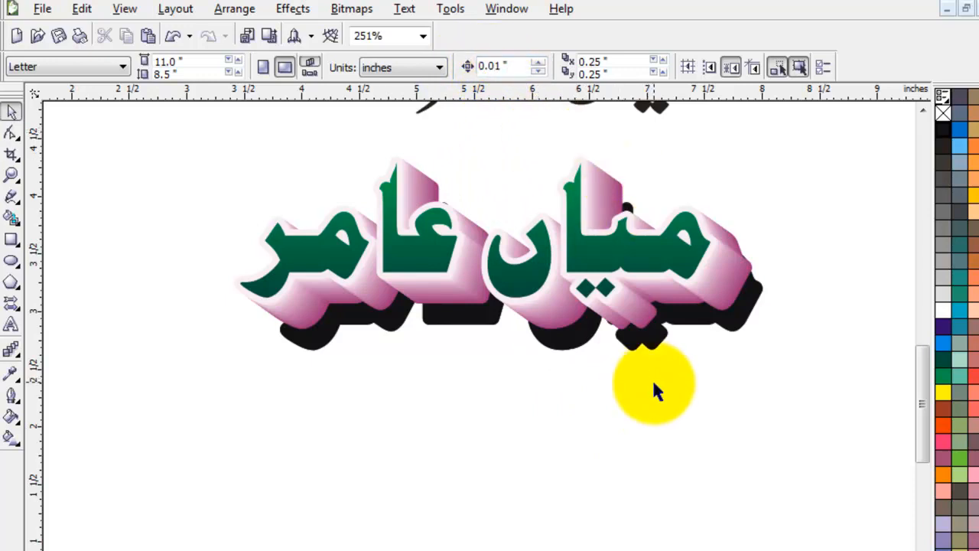
left_click(667, 434)
Step: Nudge the black shadow up and to the left to x 5.857", y 3.428" so it sits close behind the 3D name
left_click(744, 331)
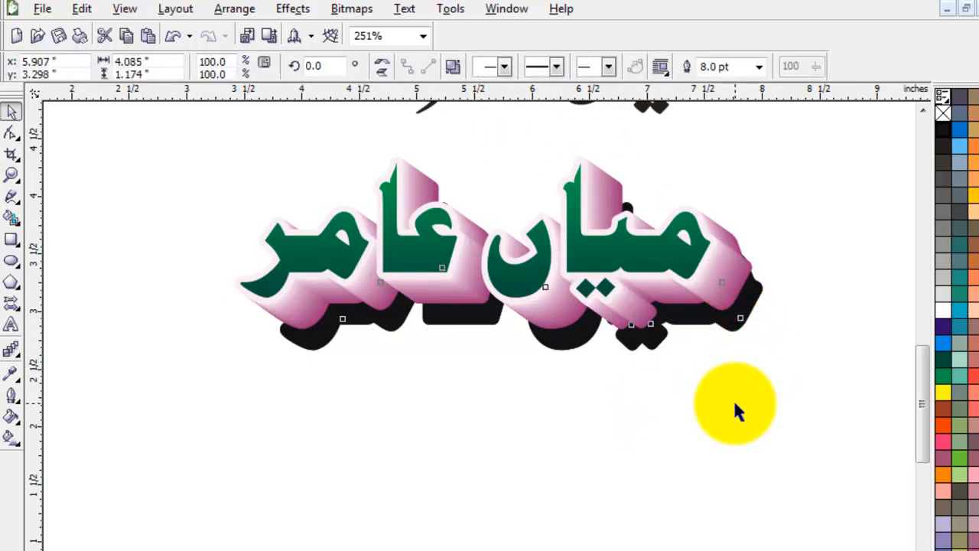
key("Left")
key("Left")
key("Left")
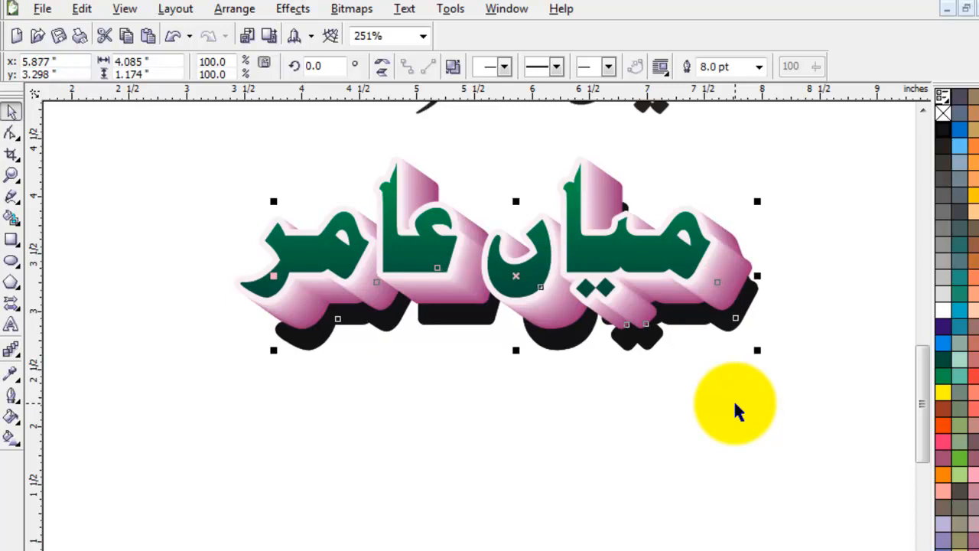
key("Left")
key("Left")
key("Up")
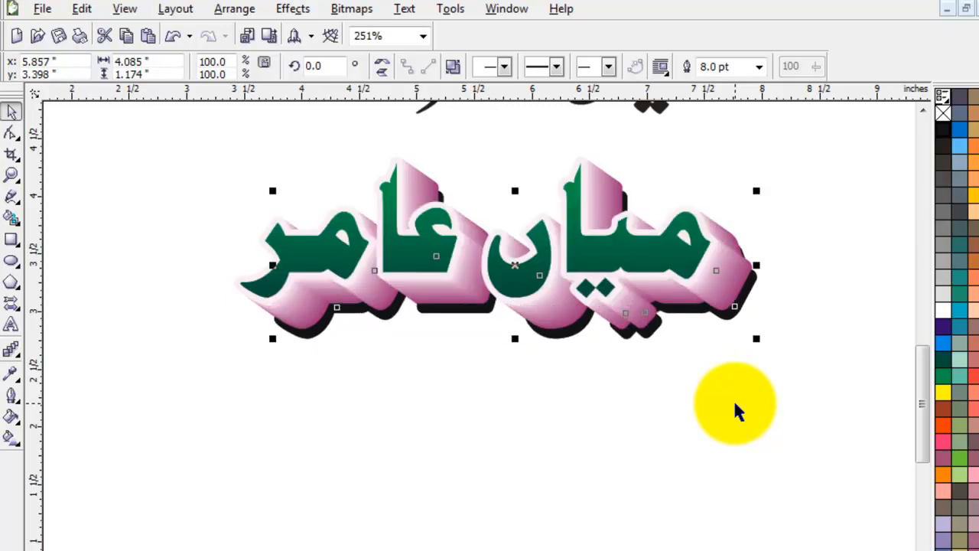
key("Left")
key("Up")
key("Up")
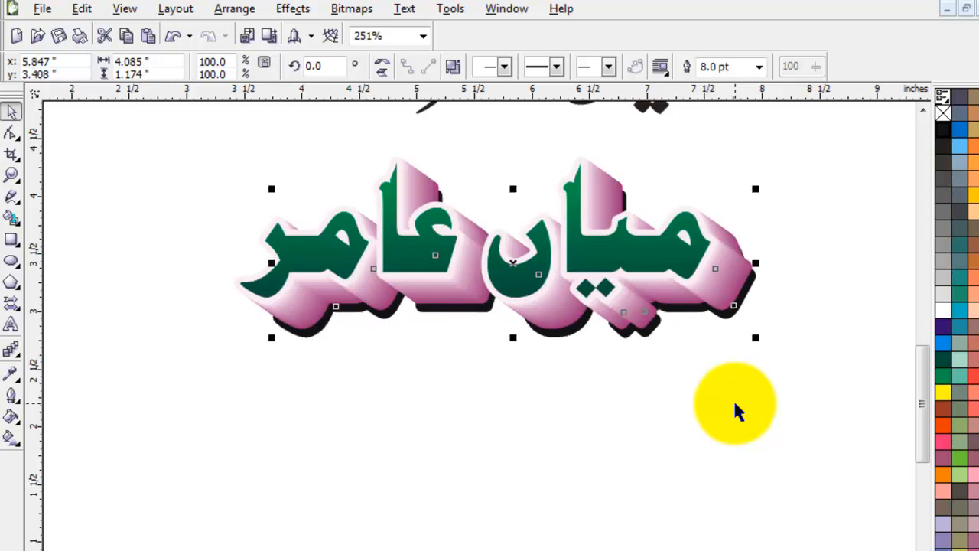
key("Up")
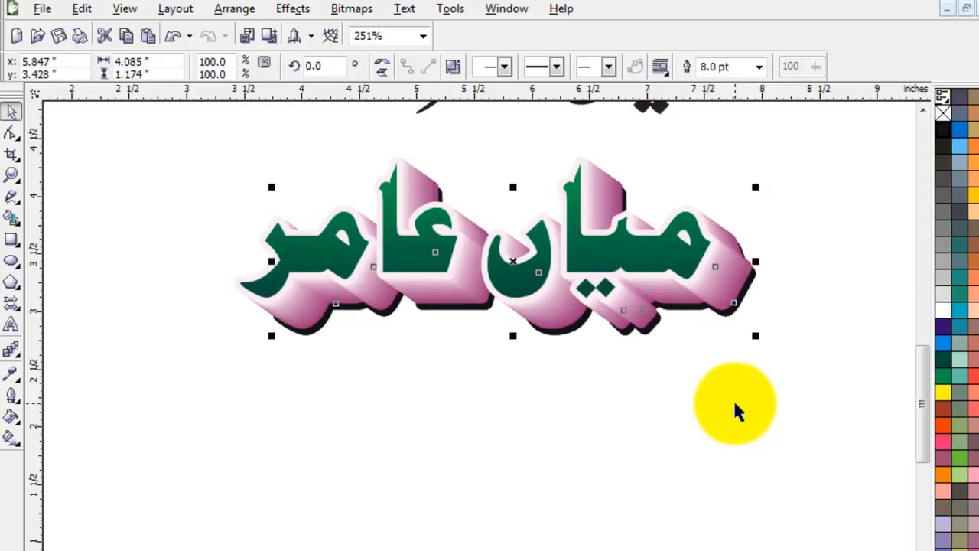
key("Right")
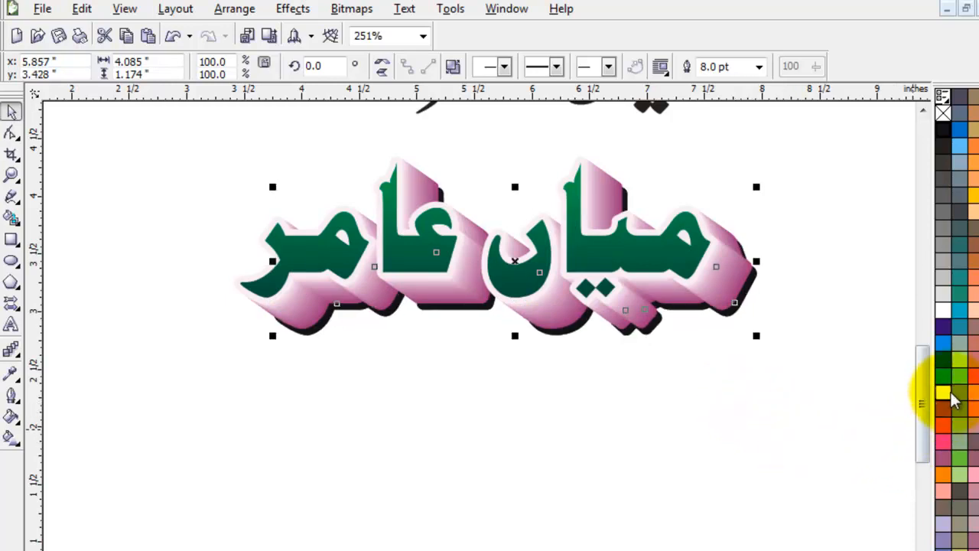
Step: Recolor the shadow medium gray, shift it slightly to x 5.867", y 3.418" and deselect it
left_click(942, 279)
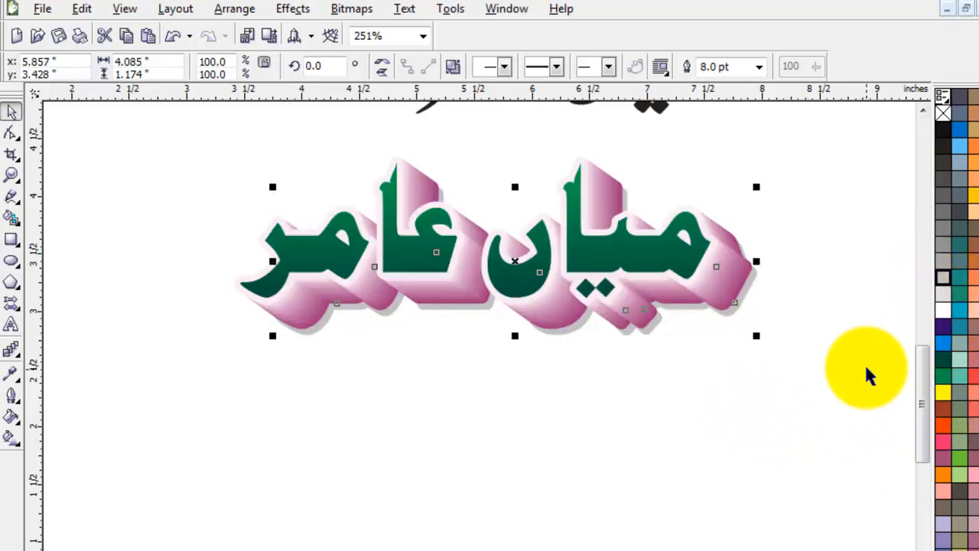
left_click(942, 261)
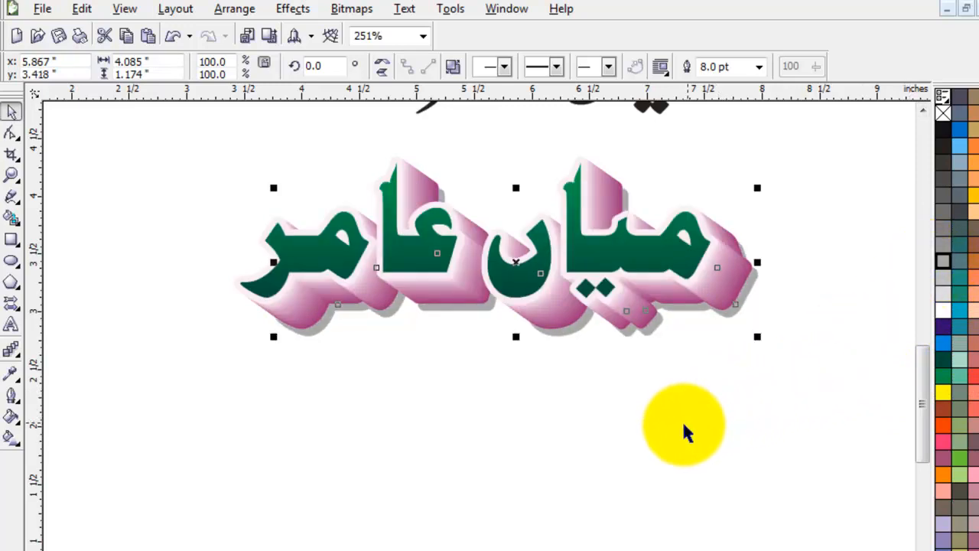
left_click(666, 433)
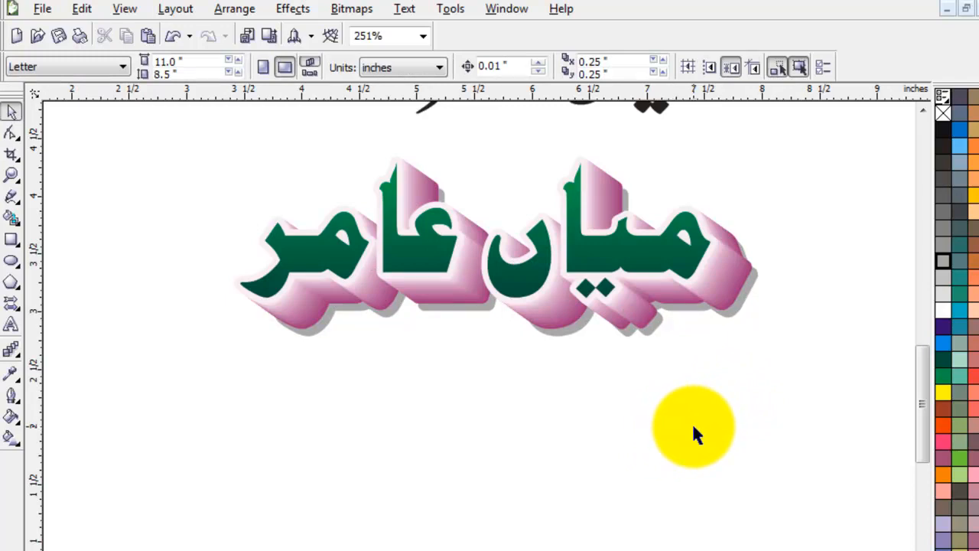